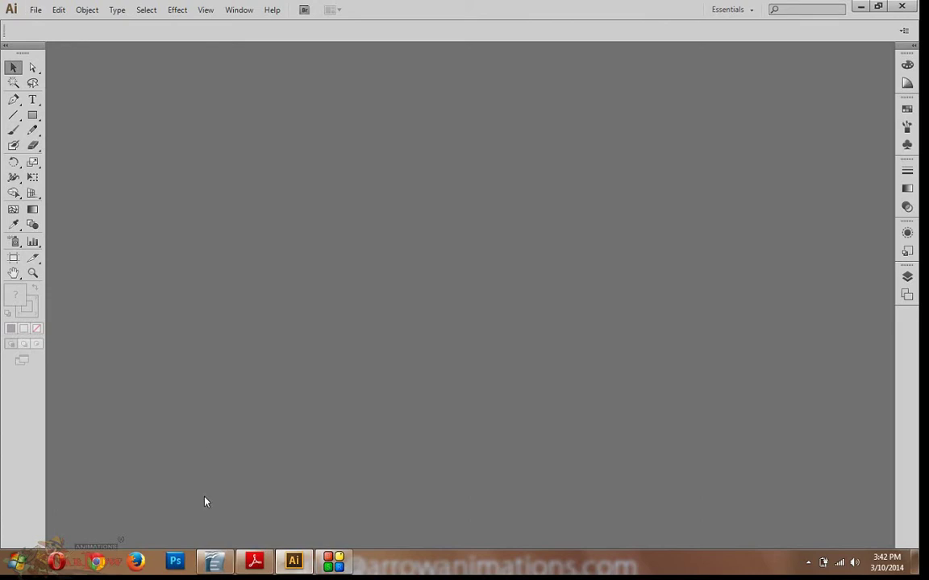
Step: Close course content.doc, start a new Writer text document and zoom it to 256%
click(214, 562)
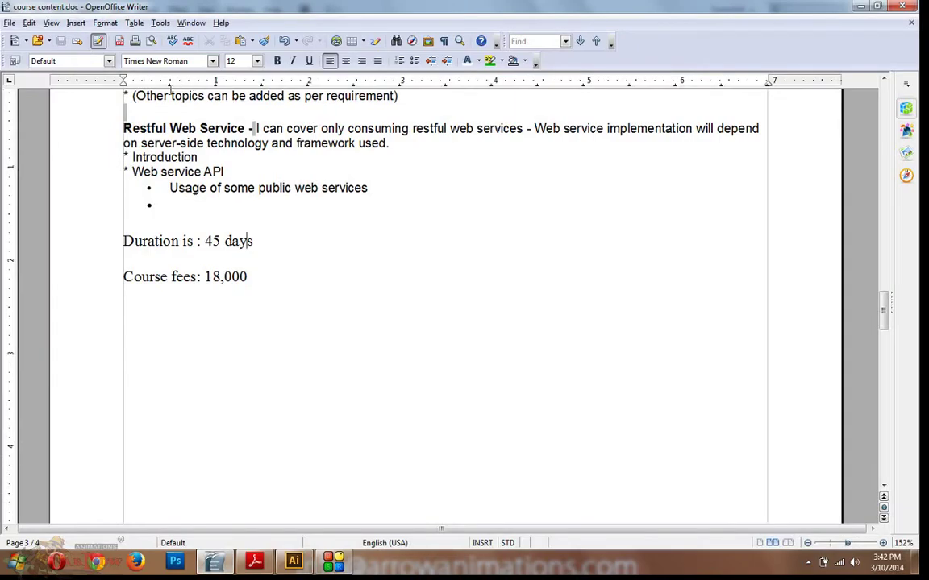
key(ctrl+w)
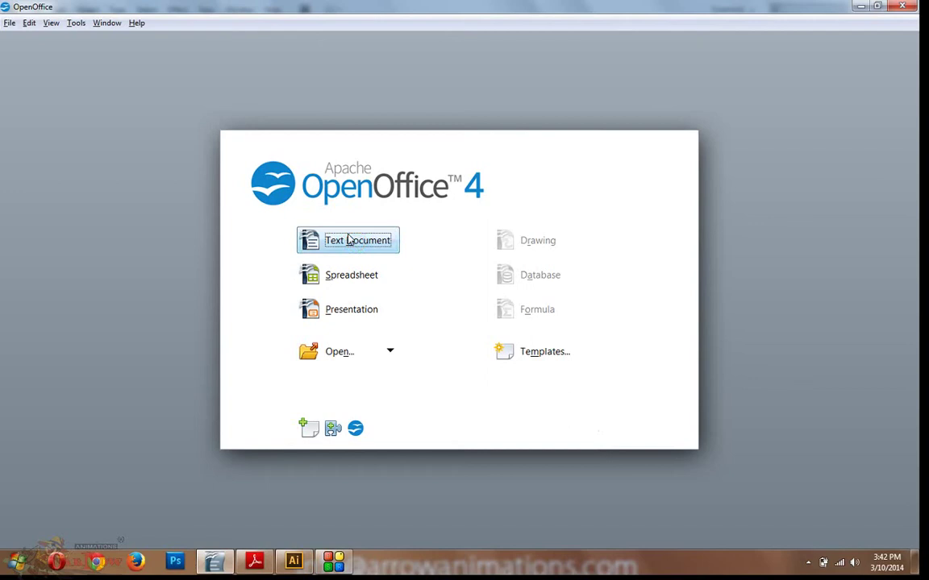
click(349, 239)
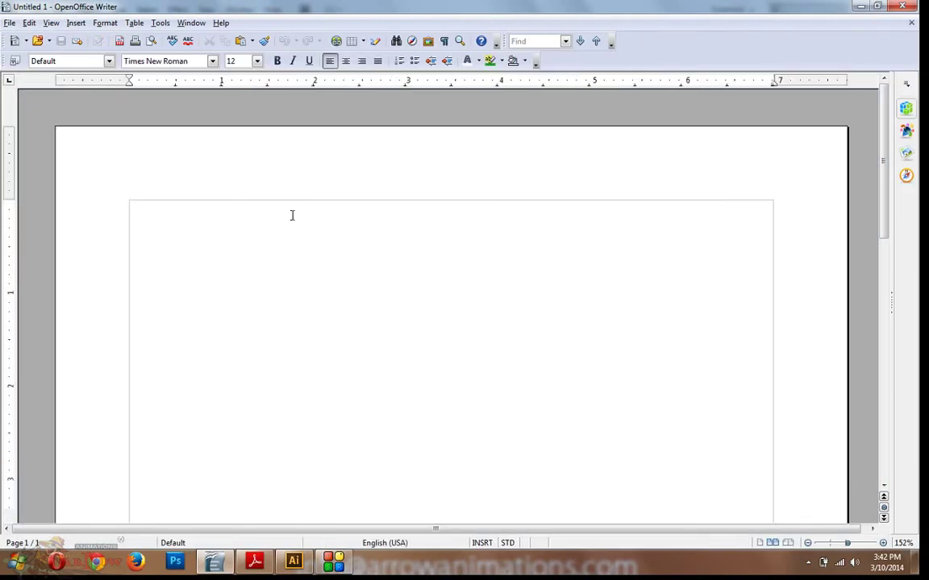
click(852, 547)
drag(851, 547, 854, 545)
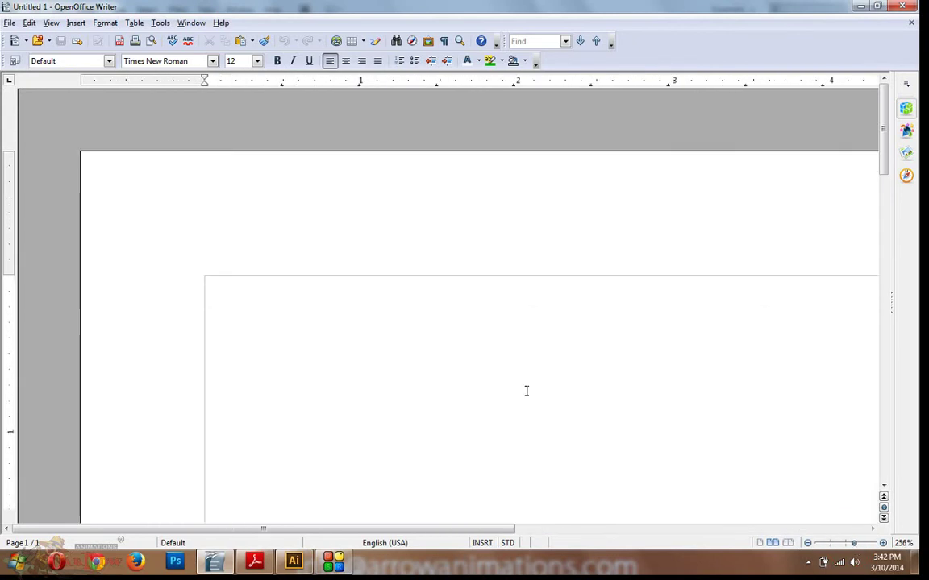
Step: Type the first line '.psd (photoshop)'
text(.psd)
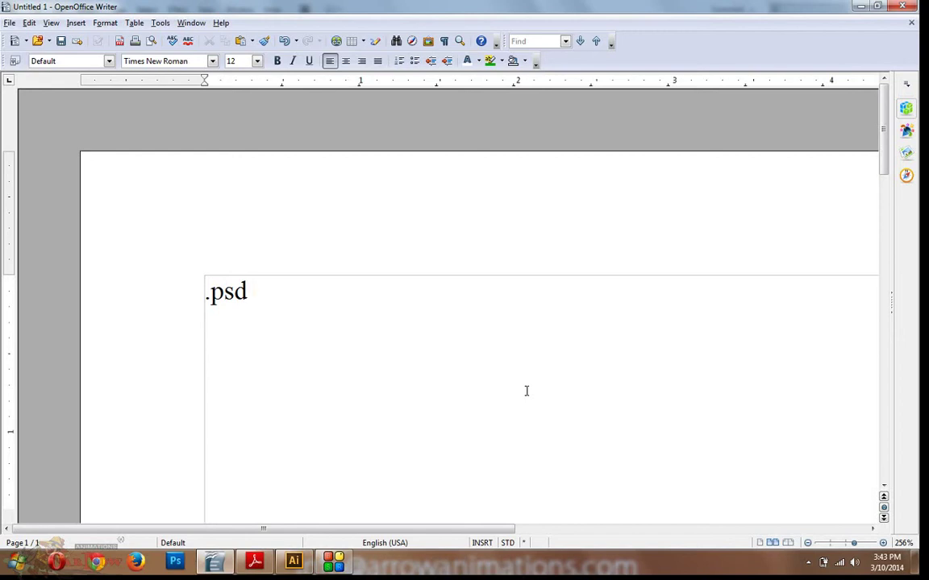
text( (ph))
key(Left)
text(ph)
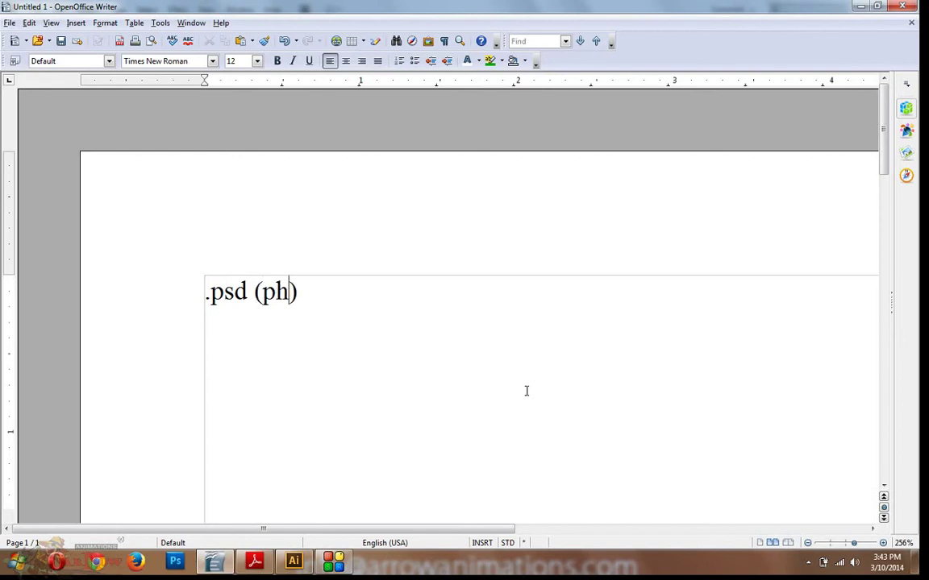
text(otoshop)
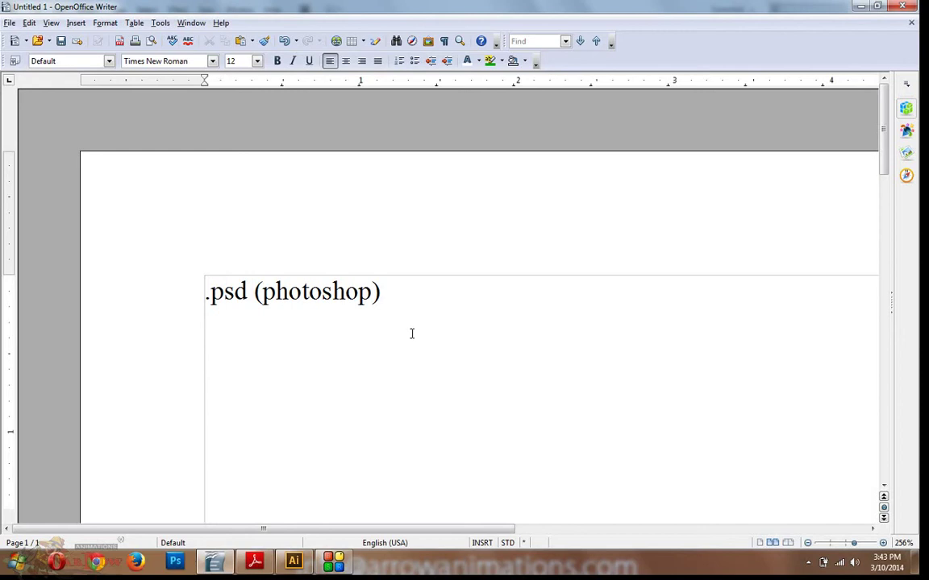
click(392, 292)
Step: Add a second line '.ai(illustrator)', fixing the typos
key(Return)
text(.)
text(ai)
text({})
key(BackSpace)
key(BackSpace)
text(())
key(Left)
text(illustratir)
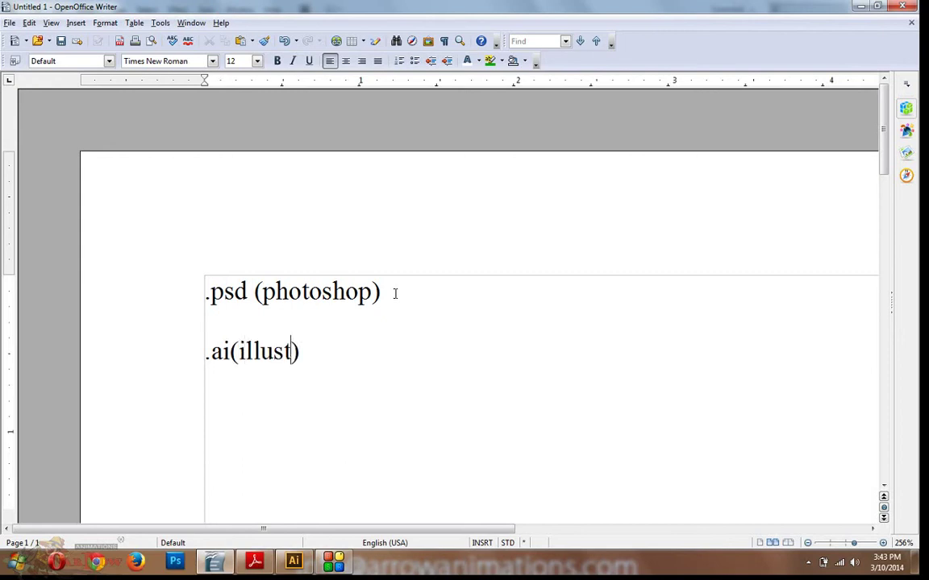
key(BackSpace)
key(BackSpace)
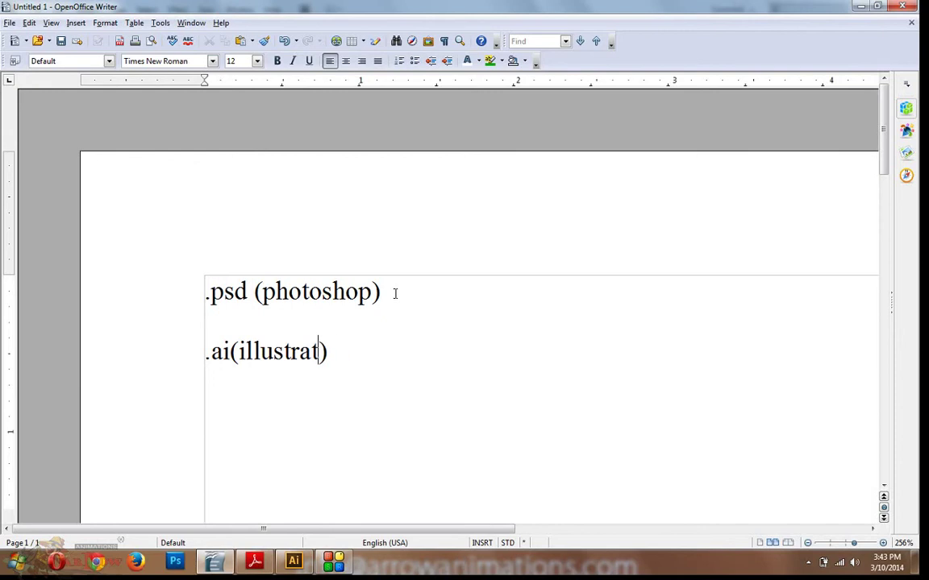
text(or)
click(373, 350)
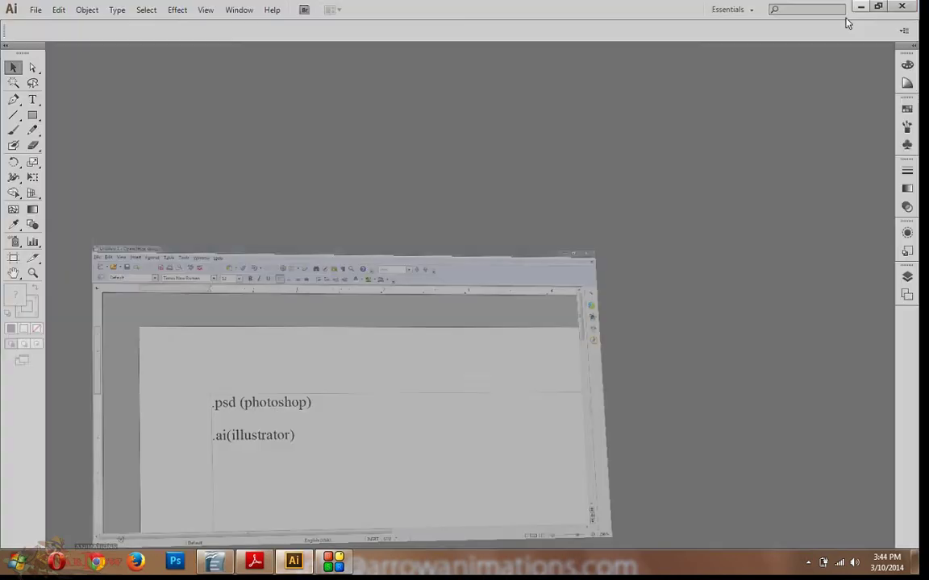
Step: Minimize Writer and start a new Illustrator document with the Print profile
click(860, 6)
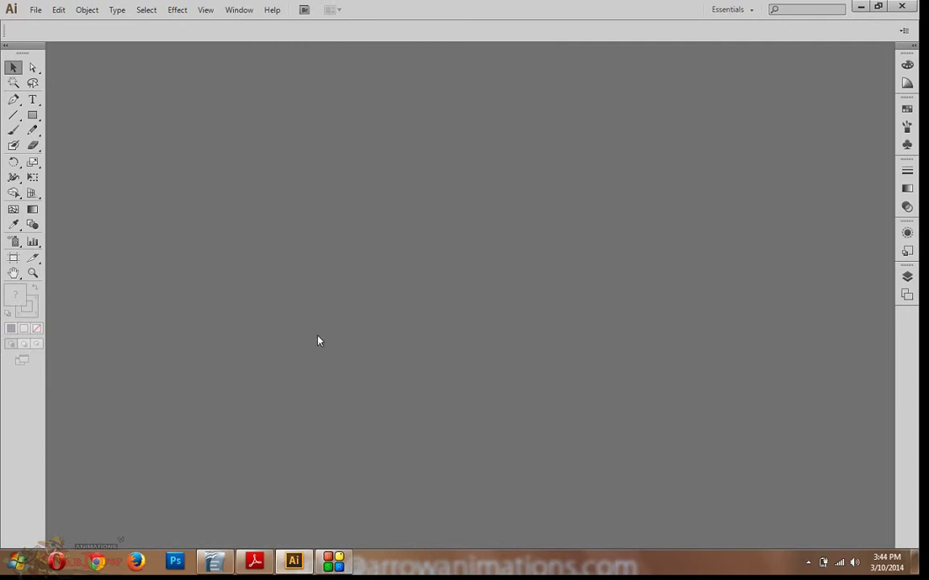
click(35, 10)
click(48, 25)
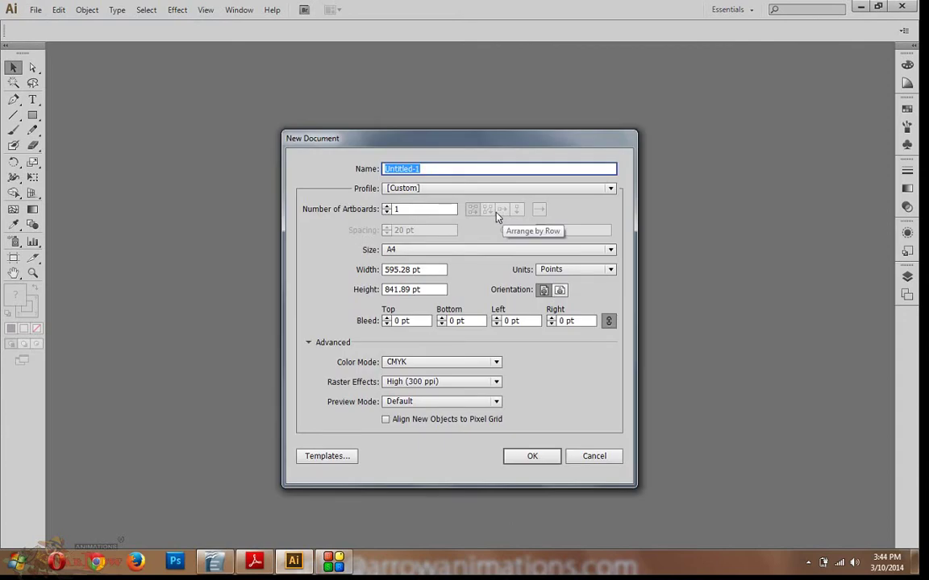
click(450, 189)
click(429, 219)
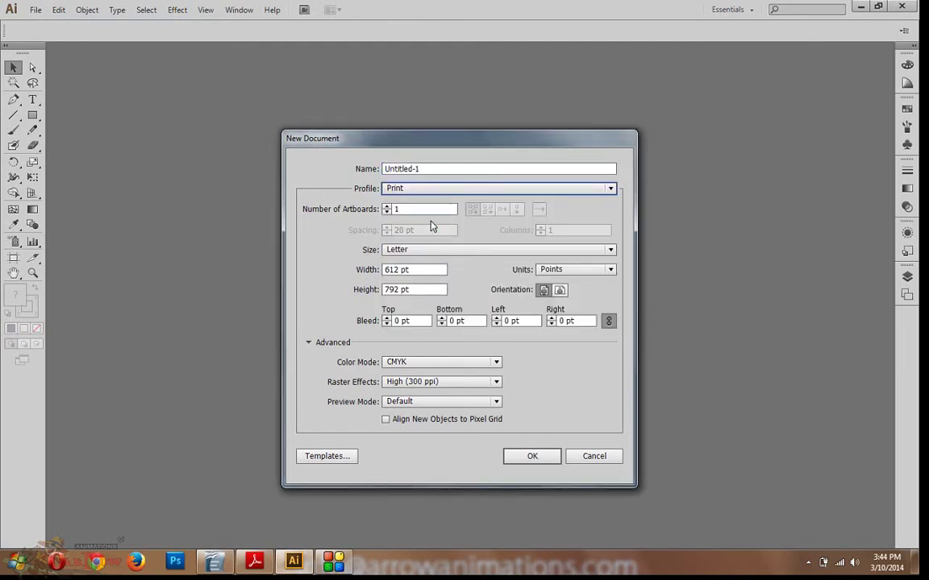
click(435, 251)
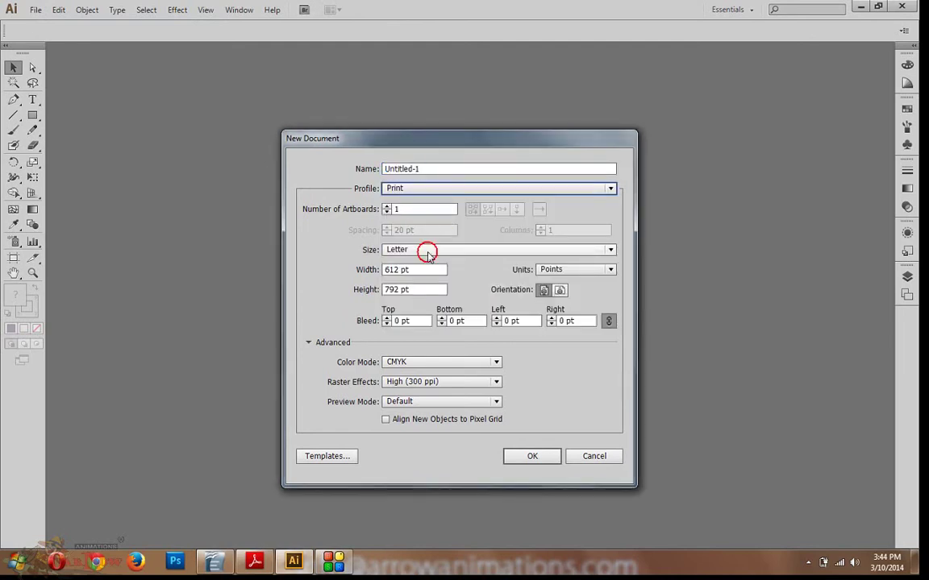
click(431, 190)
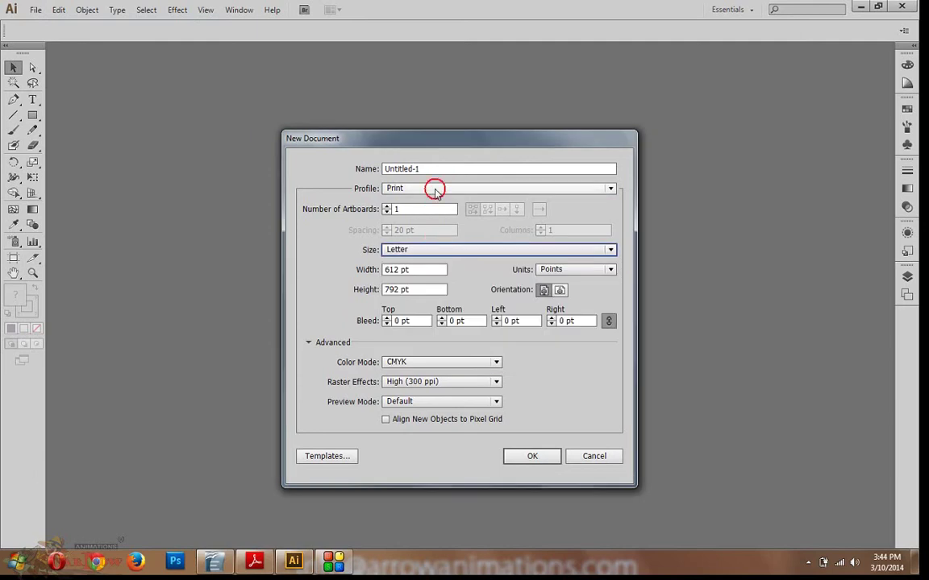
Step: Compare the Web (960 x 560), Devices (iPad) and Video and Film profiles
click(431, 190)
click(430, 234)
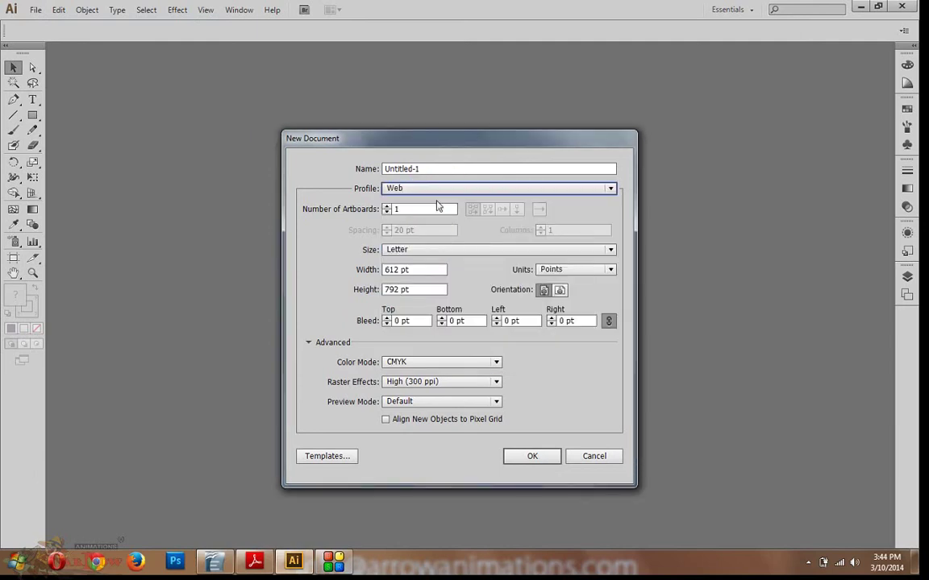
click(411, 247)
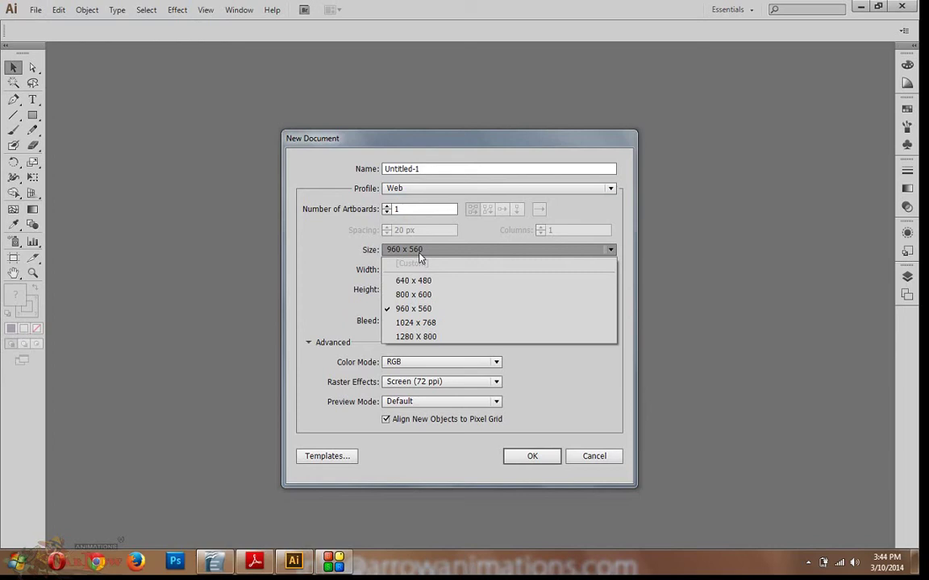
click(417, 251)
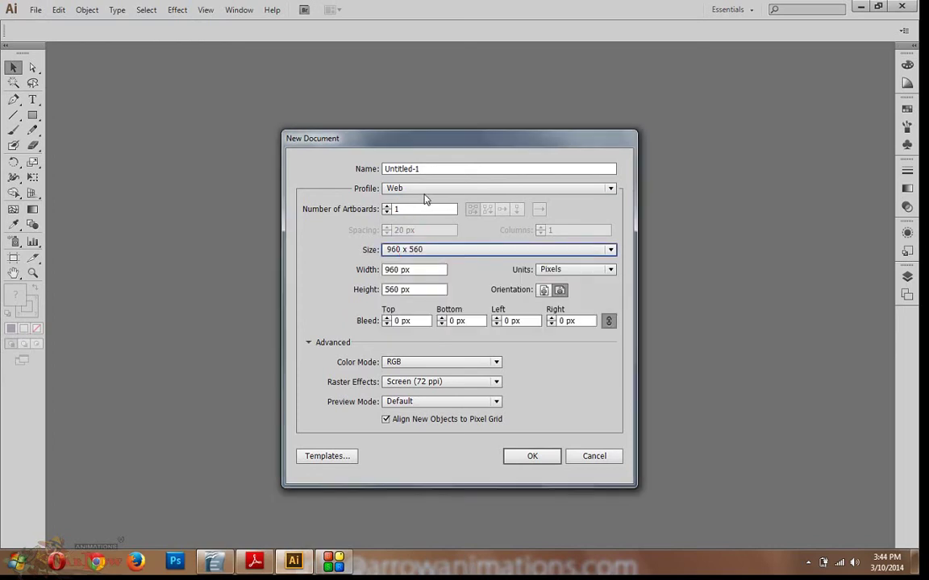
click(425, 190)
click(430, 247)
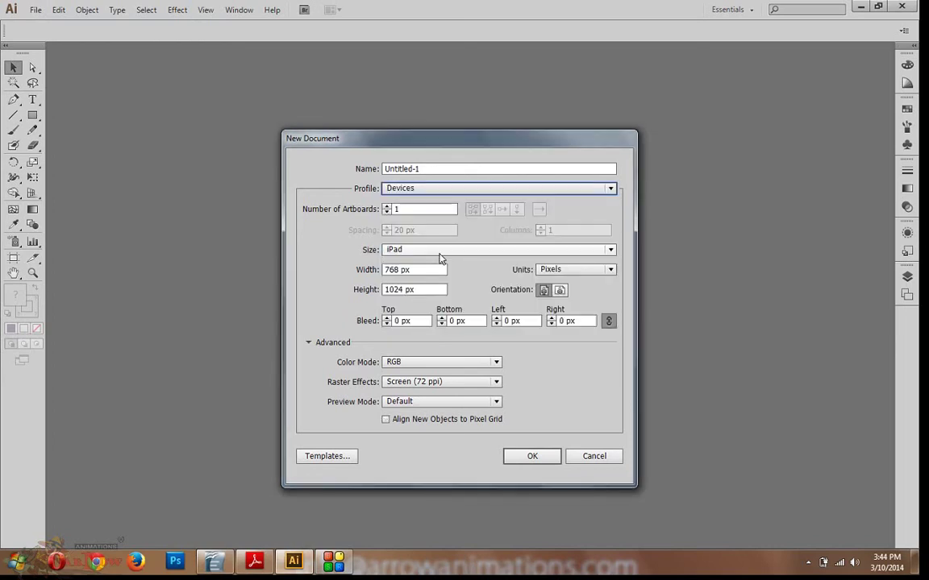
click(441, 253)
click(439, 255)
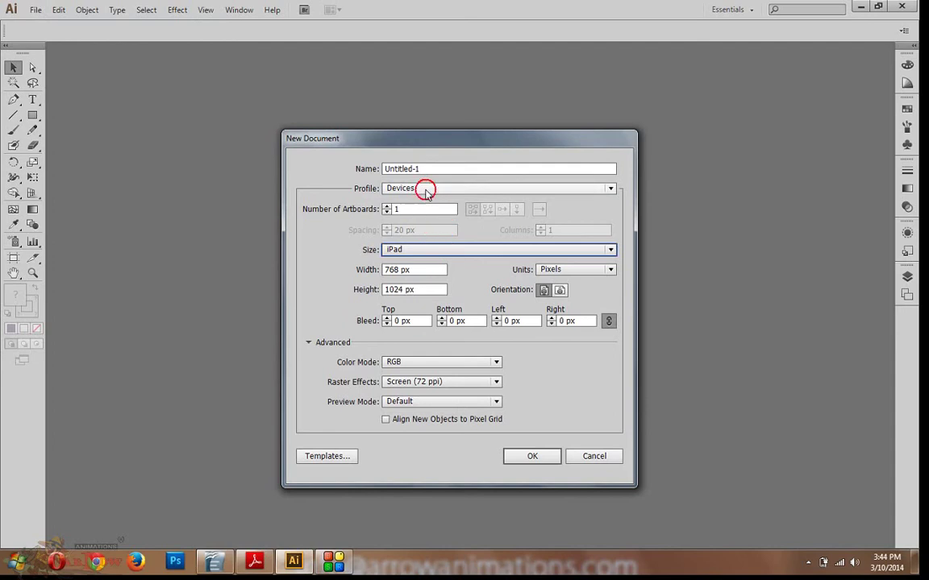
click(426, 190)
click(433, 263)
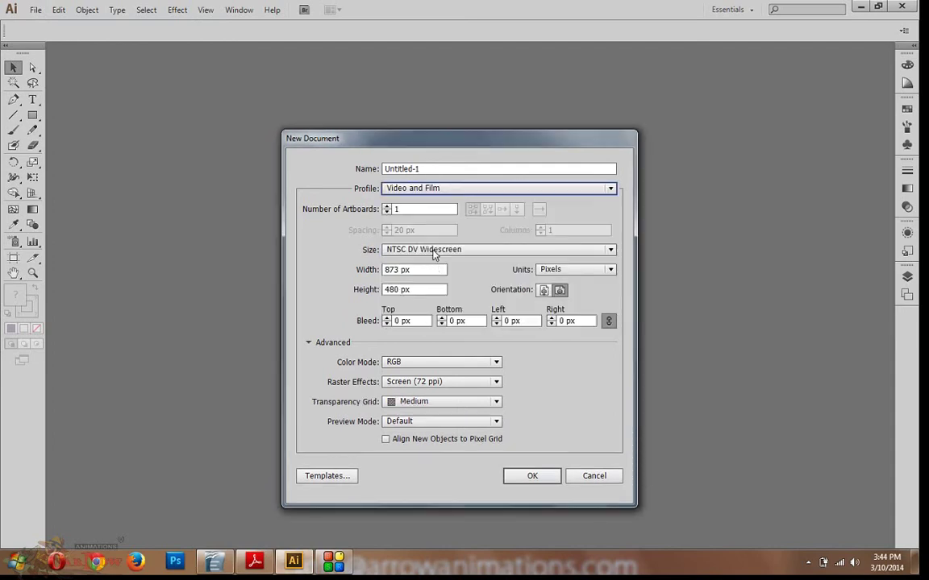
Step: Return to the Print profile with page size A4
click(438, 189)
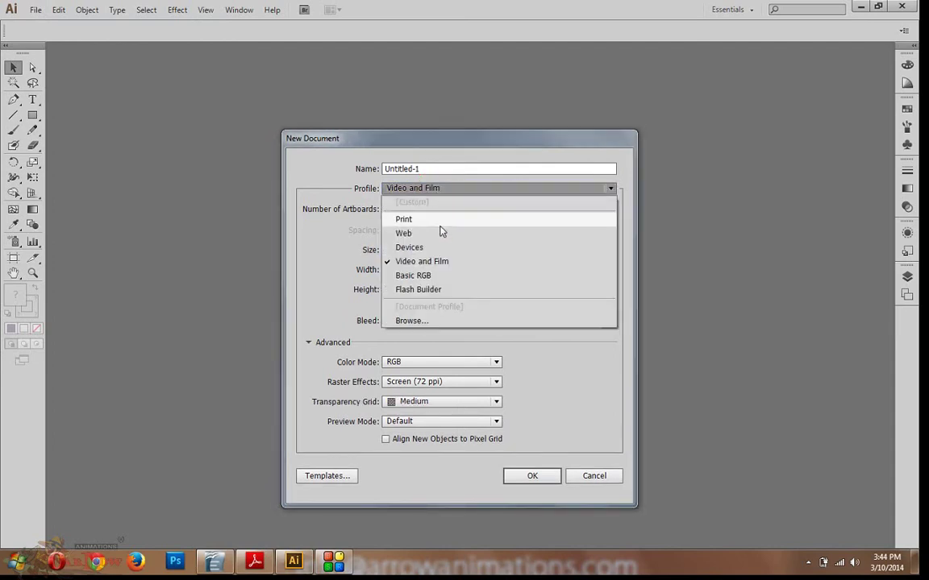
click(439, 221)
click(433, 250)
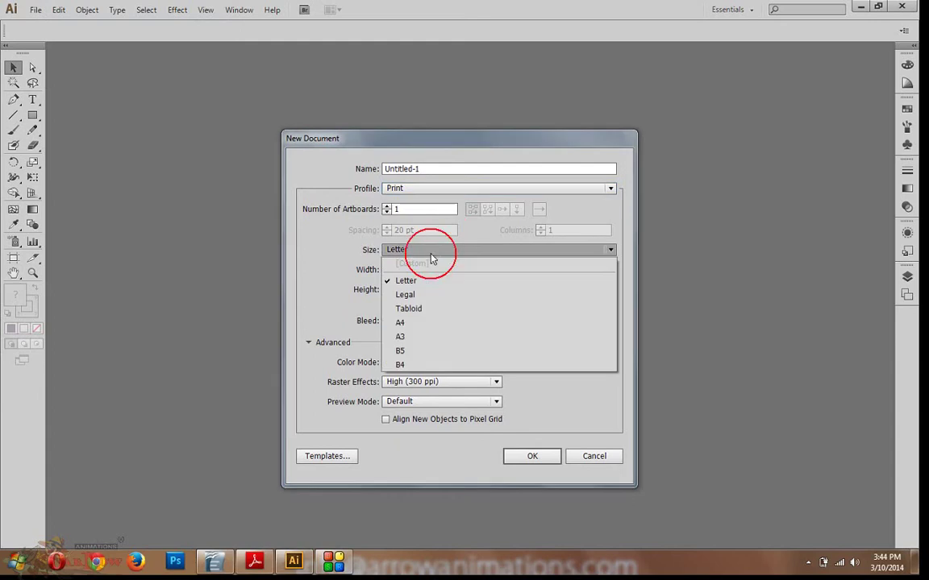
click(418, 326)
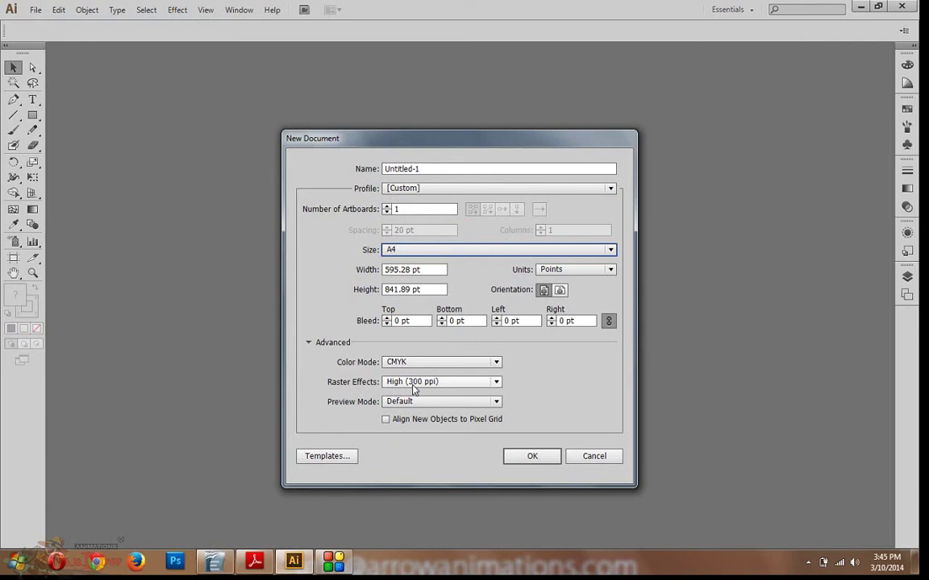
Step: Compare inch and pixel units, settle on millimeters, and create the A4 document
click(563, 272)
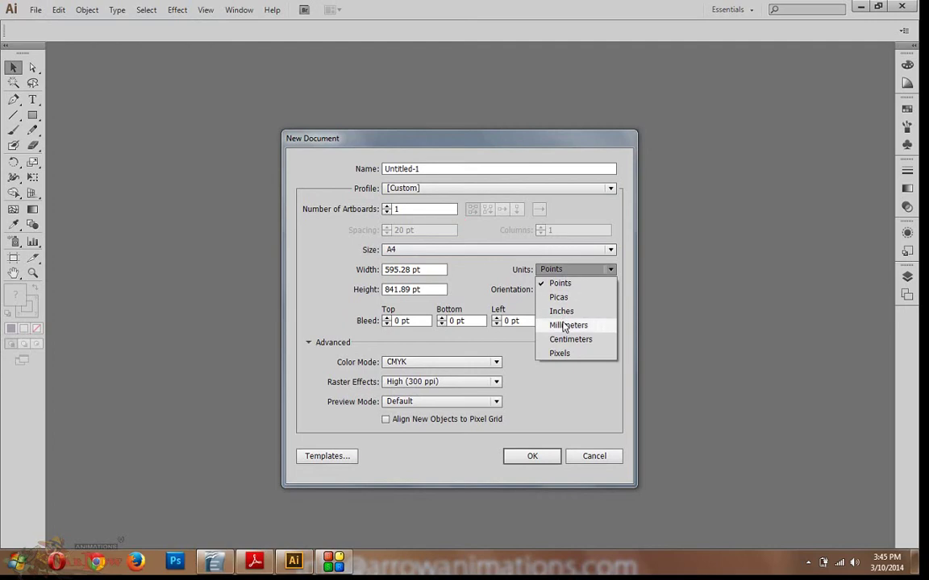
click(562, 312)
click(556, 270)
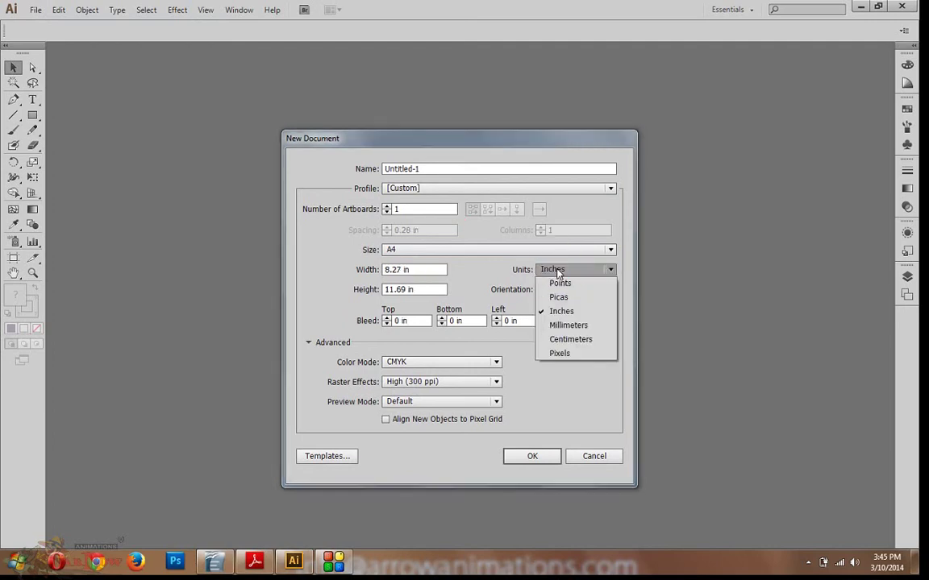
click(556, 335)
click(553, 269)
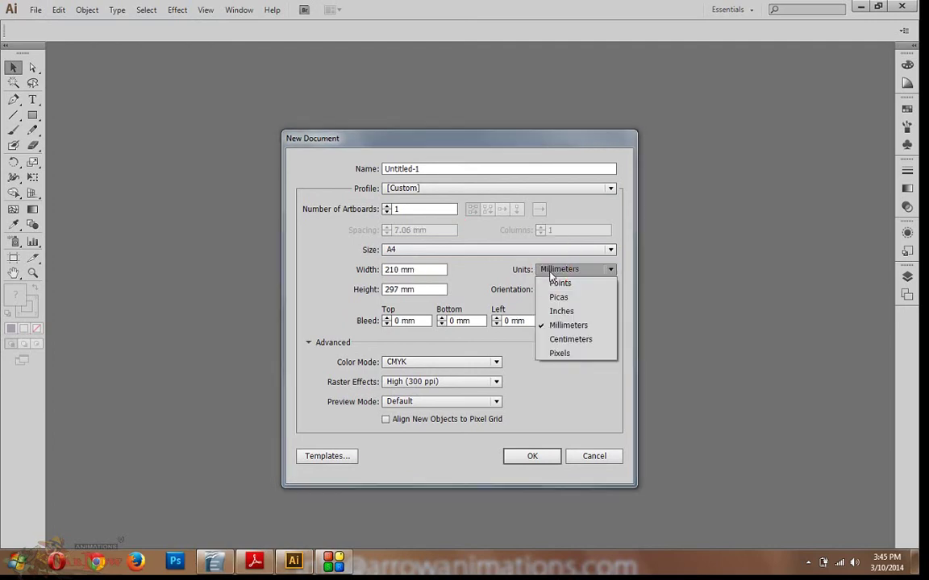
click(571, 356)
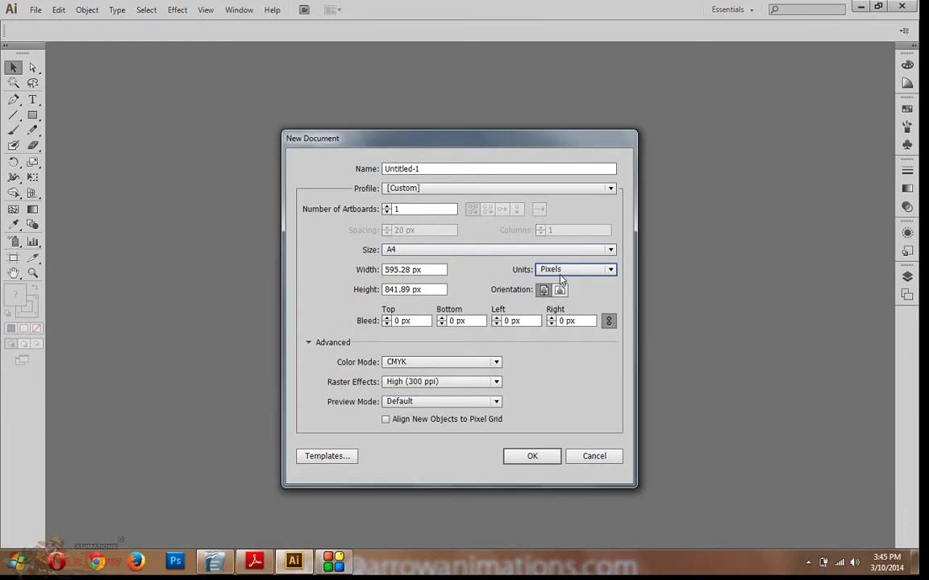
click(561, 274)
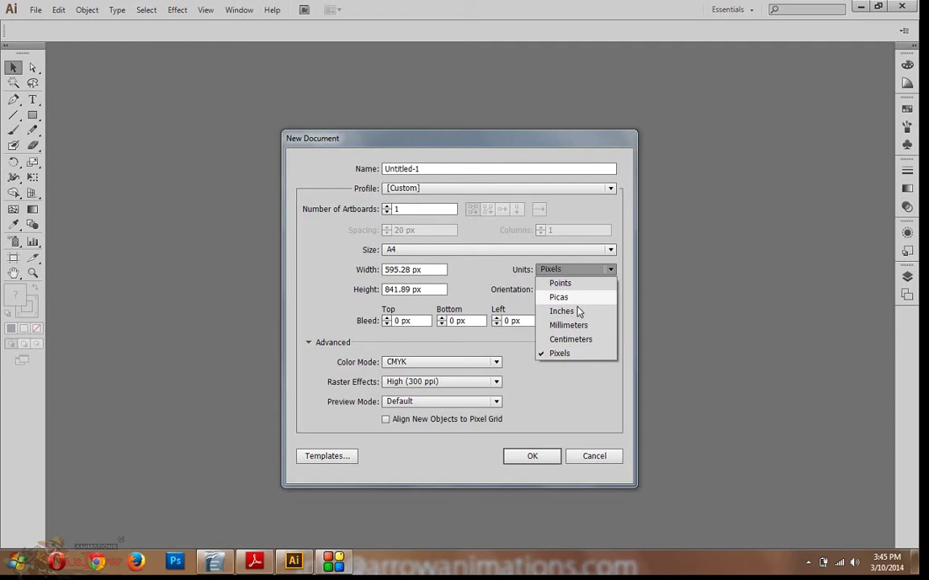
click(571, 333)
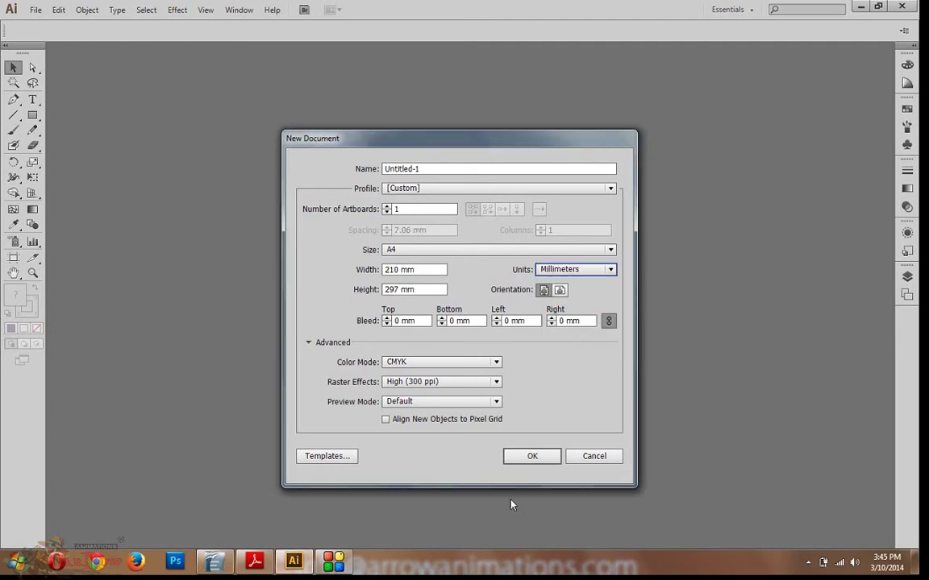
click(531, 457)
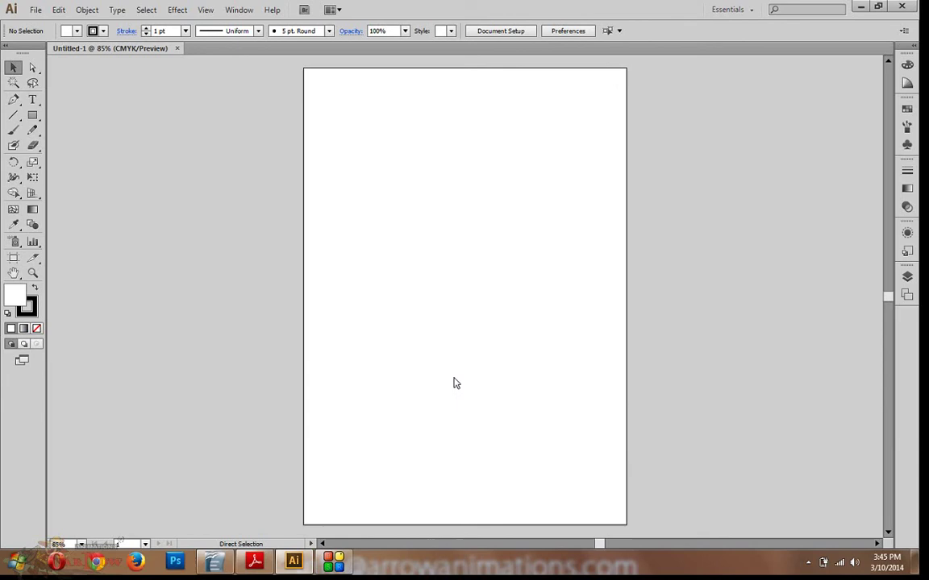
Step: Close Untitled-1 and create a new A4 document with 3 mm bleed
key(ctrl+w)
click(36, 10)
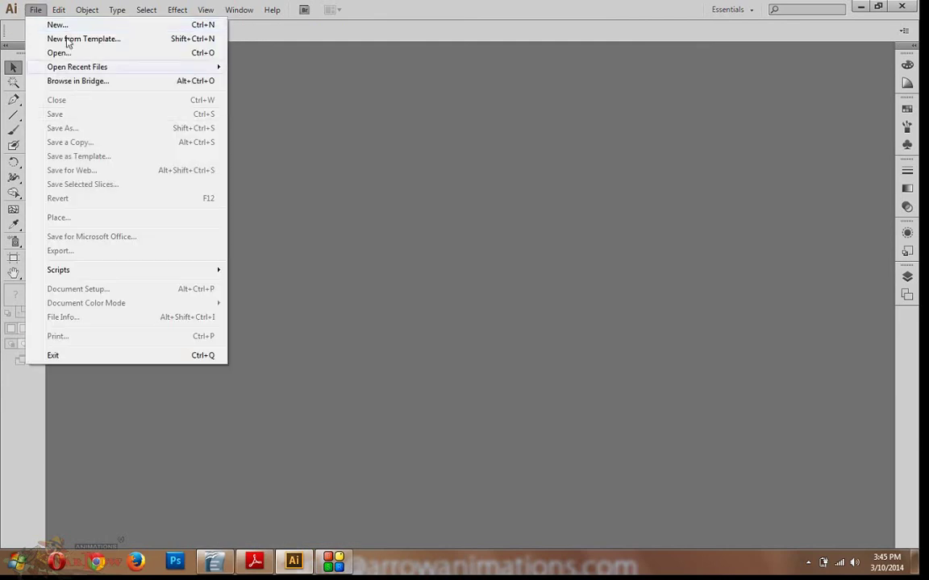
click(64, 27)
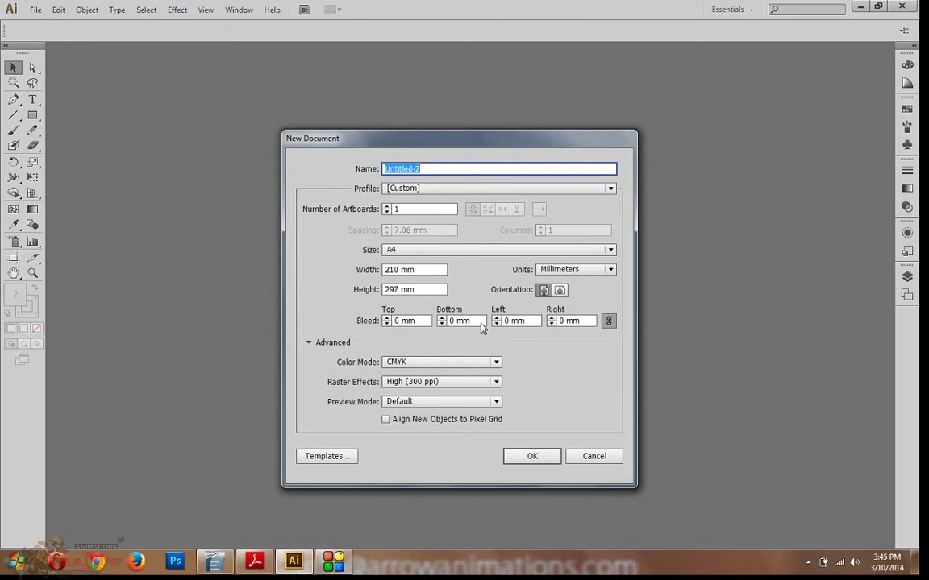
click(357, 325)
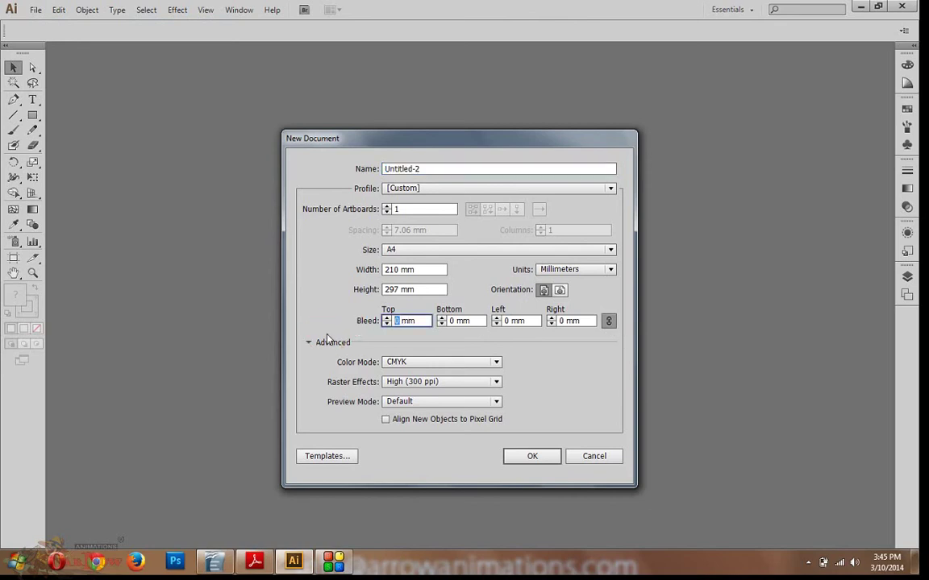
text(3)
click(533, 457)
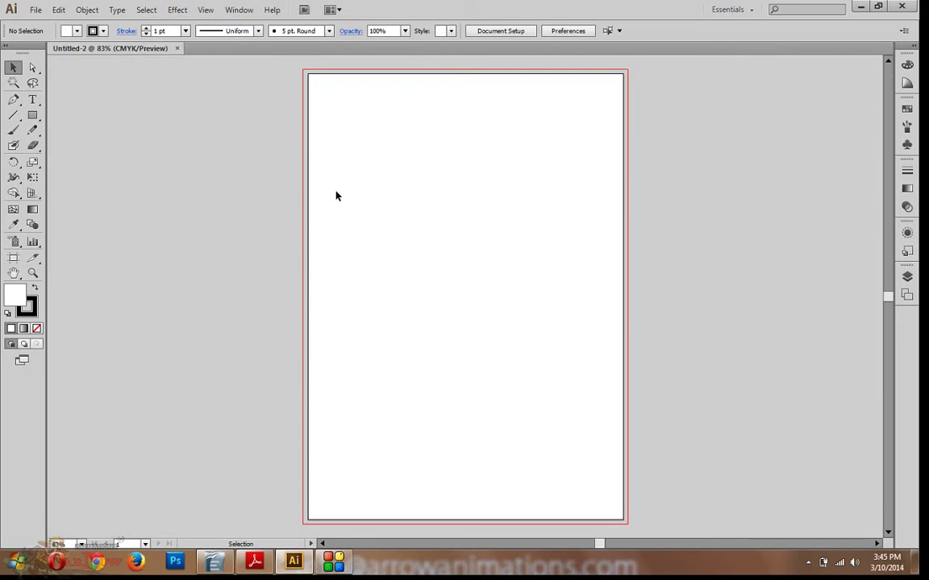
Step: Zoom in on the artboard edge to inspect the bleed, then close Untitled-2
key(z)
drag(300, 154, 348, 205)
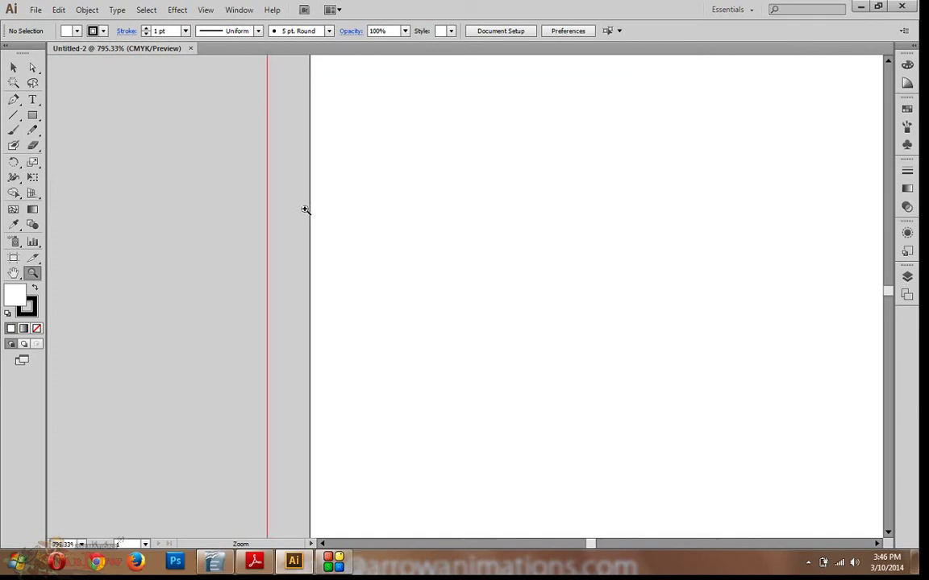
key(ctrl+minus)
key(ctrl+minus)
key(ctrl+minus)
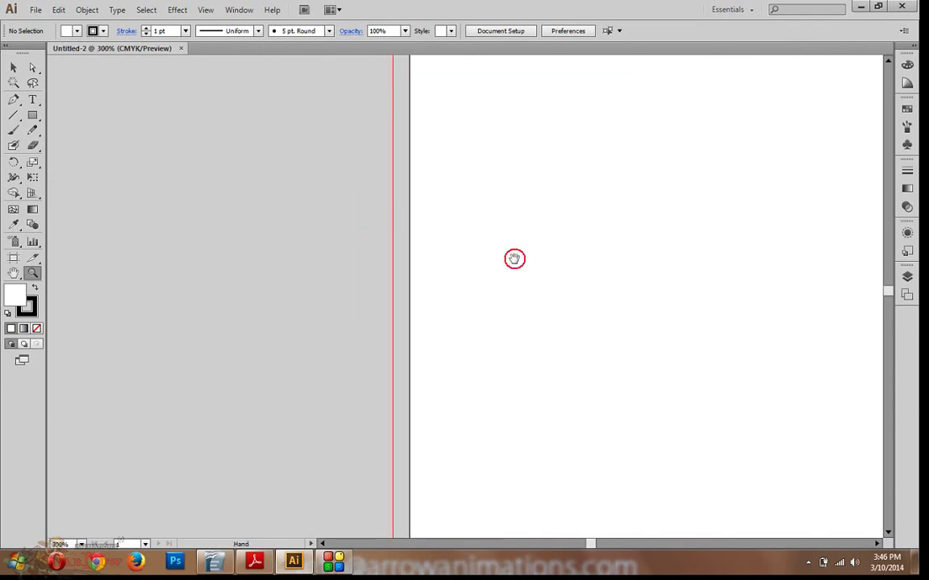
drag(515, 258, 342, 309)
key(ctrl+minus)
key(ctrl+minus)
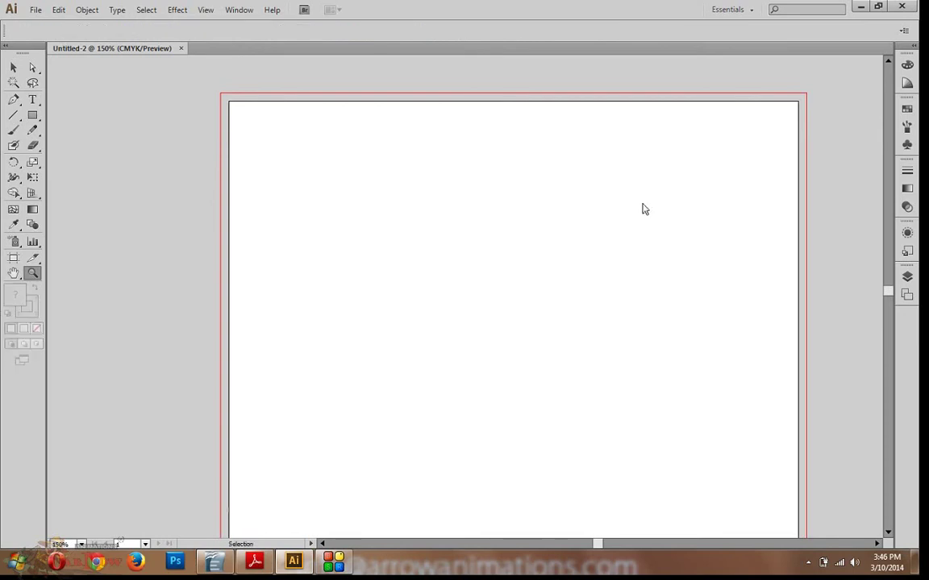
key(ctrl+w)
Step: Create Untitled-3 with RGB colour, Screen (72 ppi) raster effects and Pixel preview
click(36, 10)
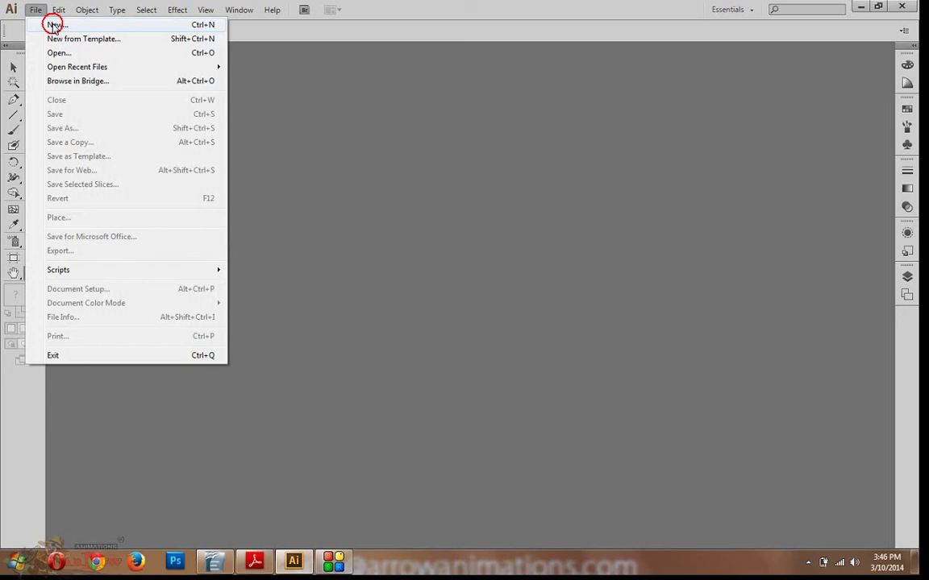
click(46, 23)
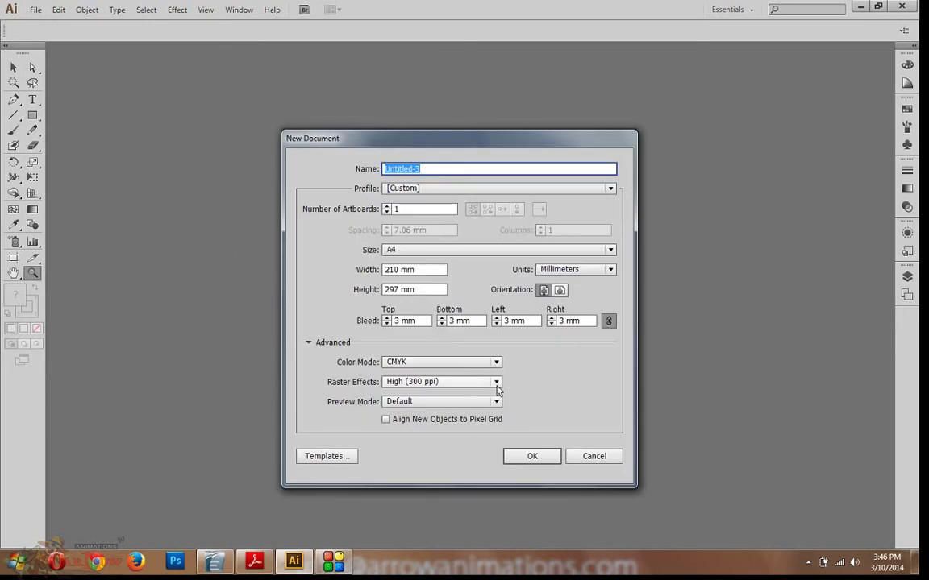
click(497, 362)
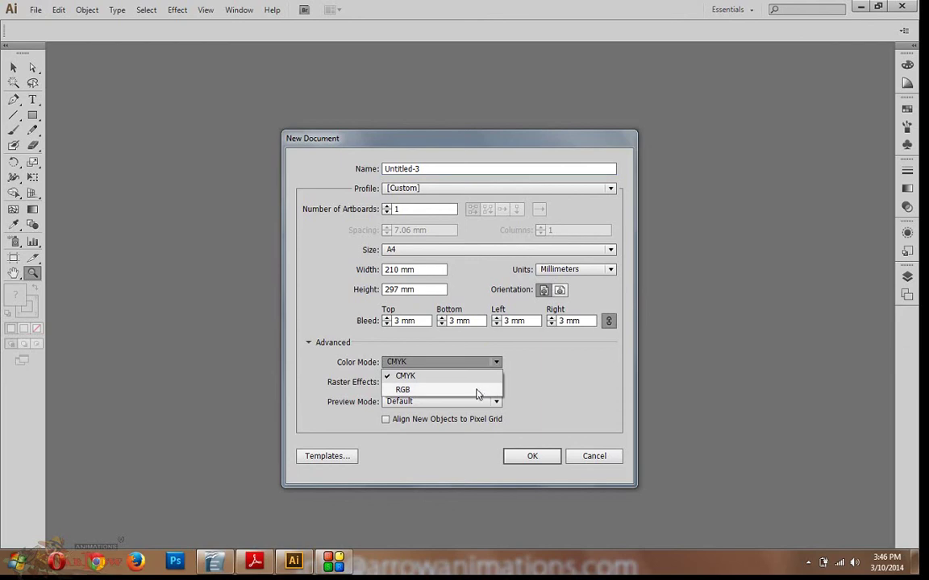
click(478, 393)
mouse_move(514, 367)
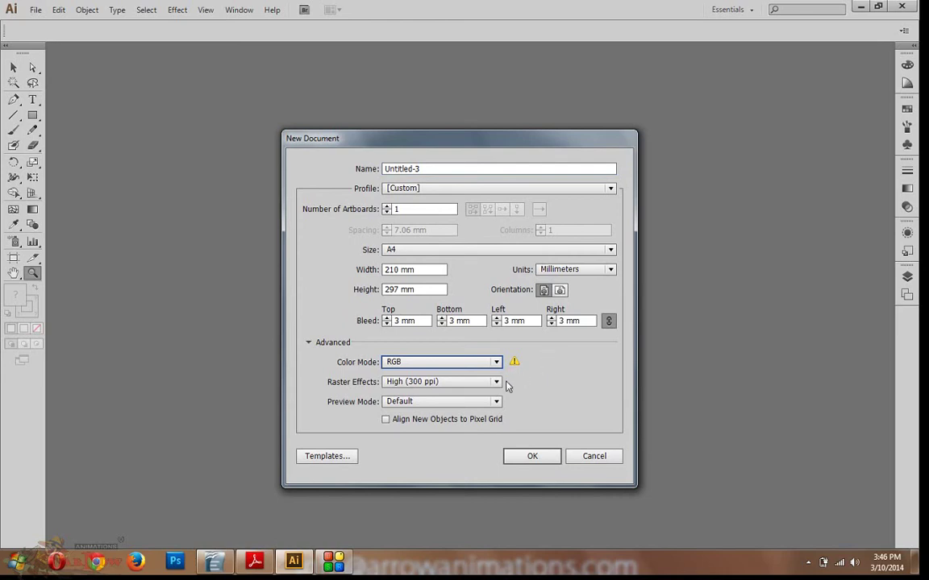
click(497, 383)
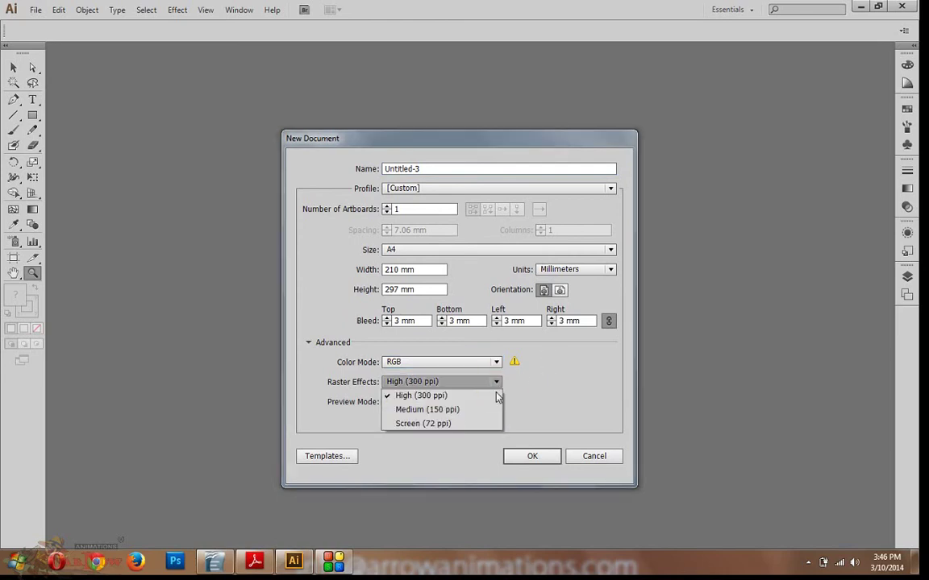
click(479, 423)
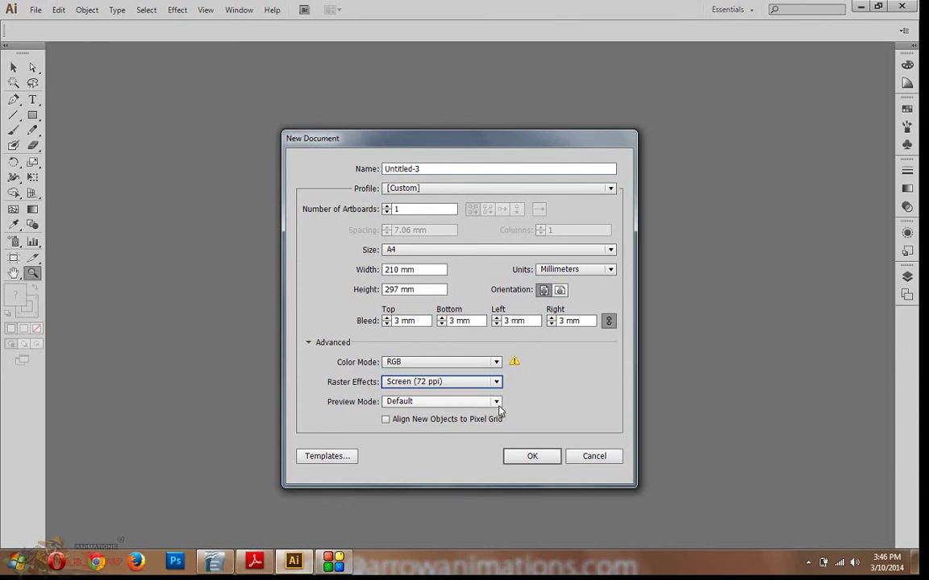
click(498, 407)
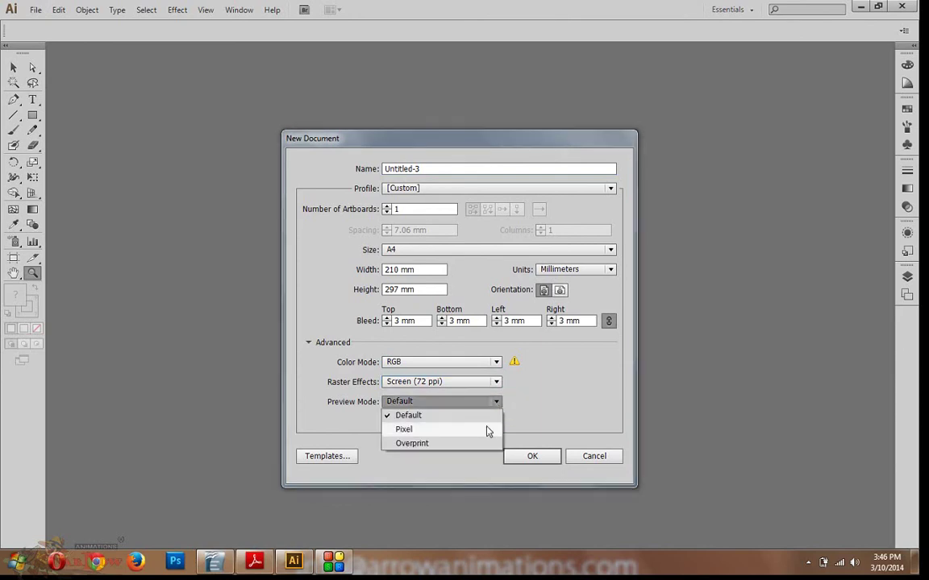
click(495, 403)
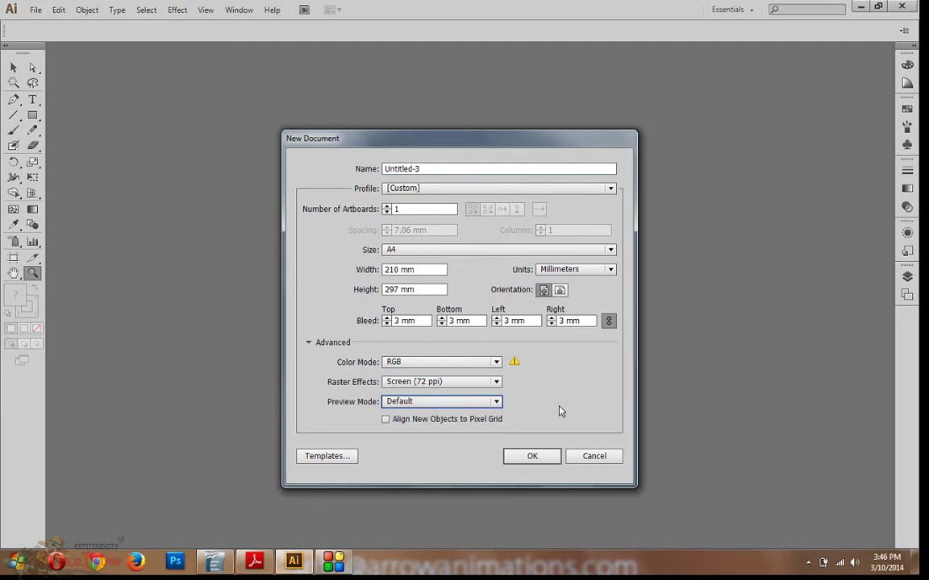
click(496, 401)
click(463, 432)
click(532, 454)
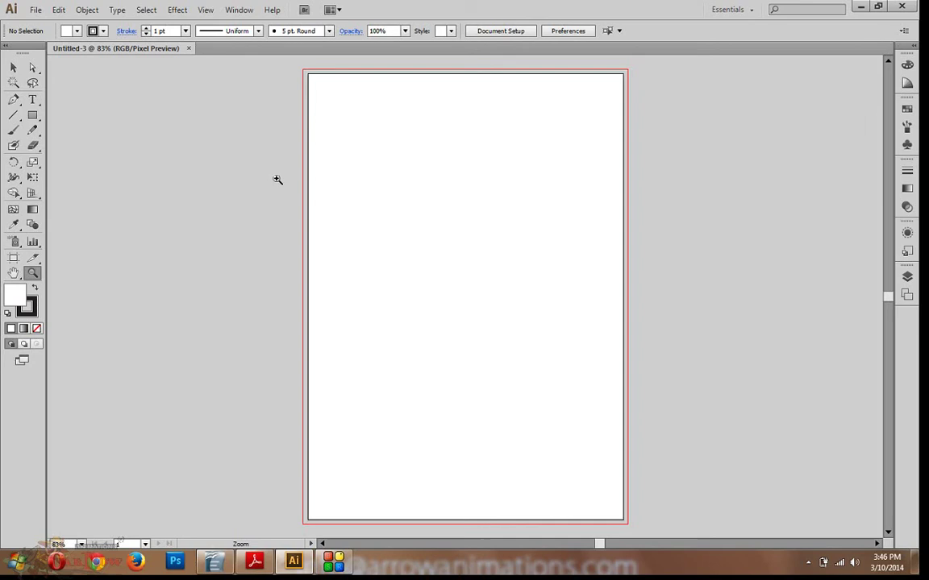
Step: Paint a Z-shaped brush stroke and zoom to 600% to inspect its pixels
key(b)
mouse_move(366, 188)
mouse_down()
mouse_move(406, 219)
mouse_move(440, 228)
mouse_up()
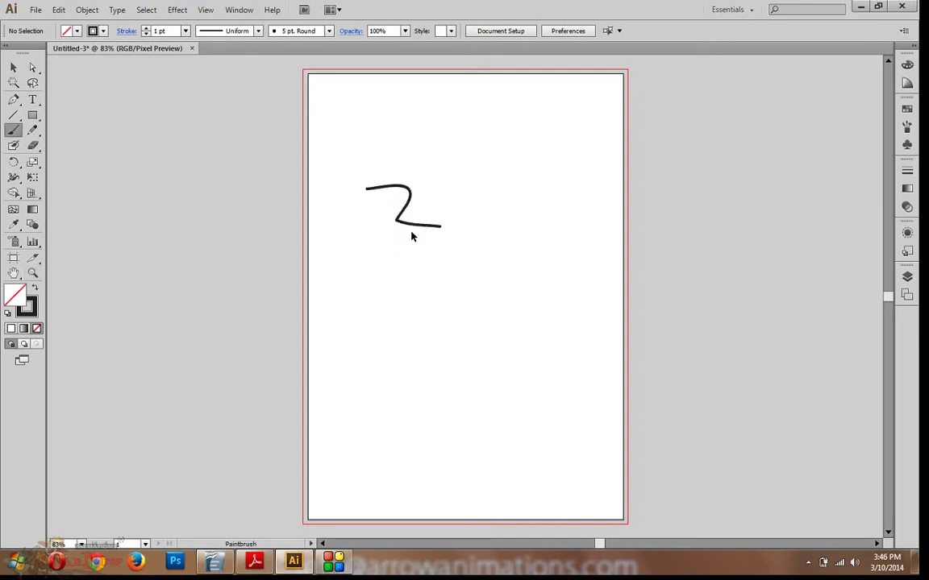
key(ctrl+plus)
key(ctrl+plus)
key(ctrl+plus)
key(ctrl+plus)
key(ctrl+plus)
mouse_move(350, 188)
mouse_down()
mouse_move(418, 367)
mouse_move(385, 255)
mouse_up()
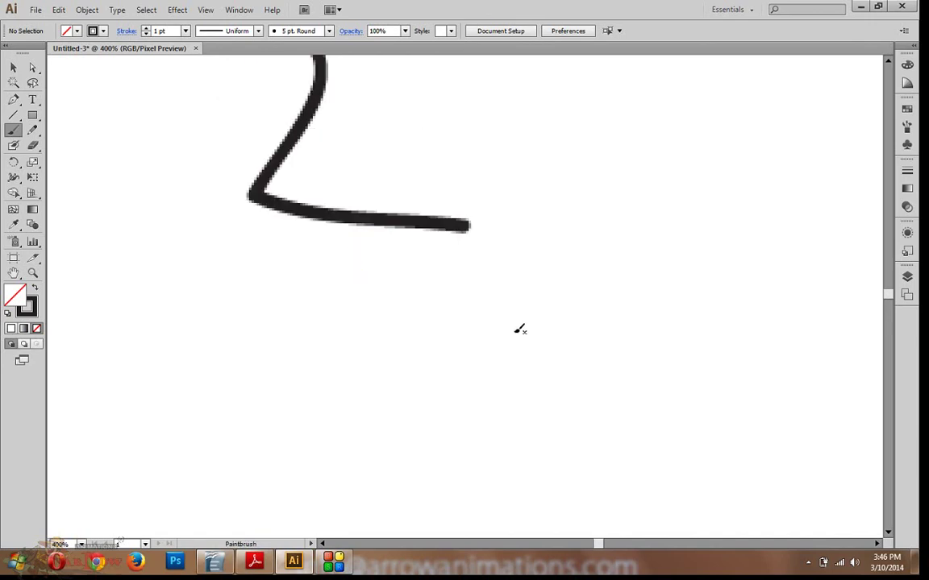
key(ctrl+plus)
drag(379, 237, 458, 325)
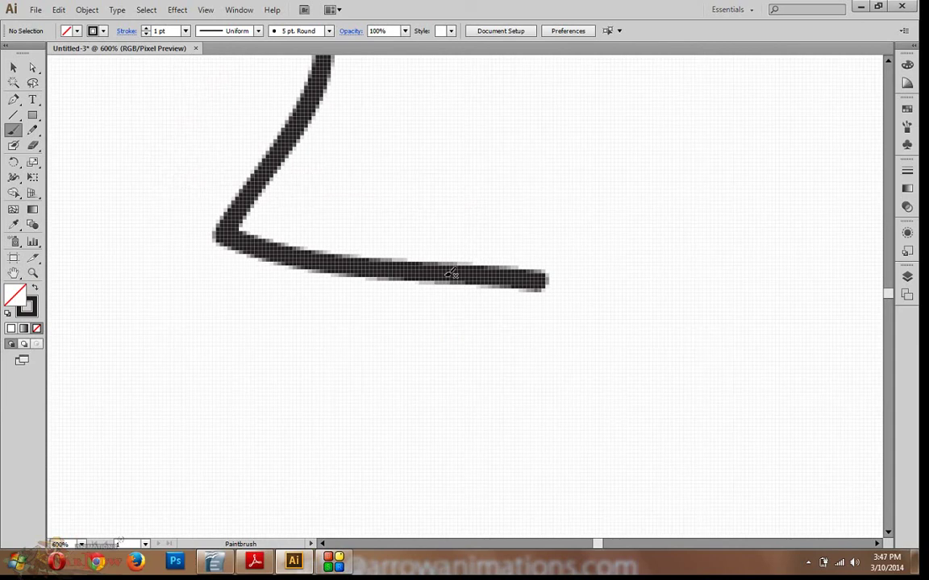
key(ctrl+1)
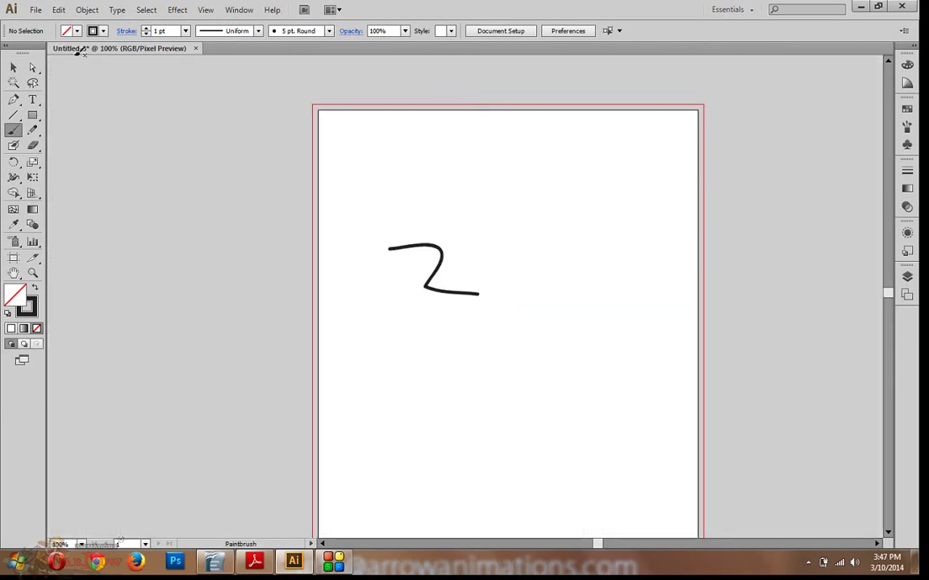
Step: Delete the Z stroke and close Untitled-3
click(13, 67)
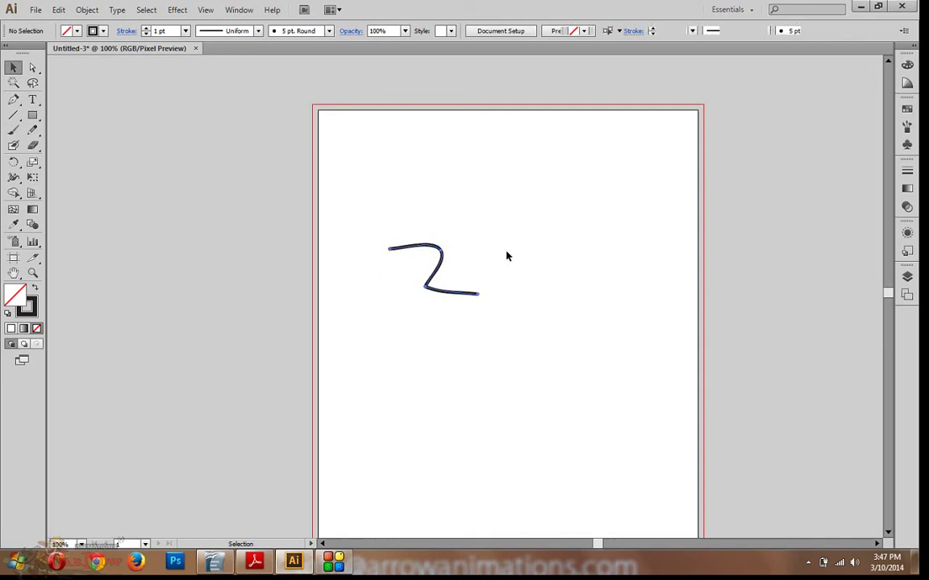
key(ctrl+a)
key(Delete)
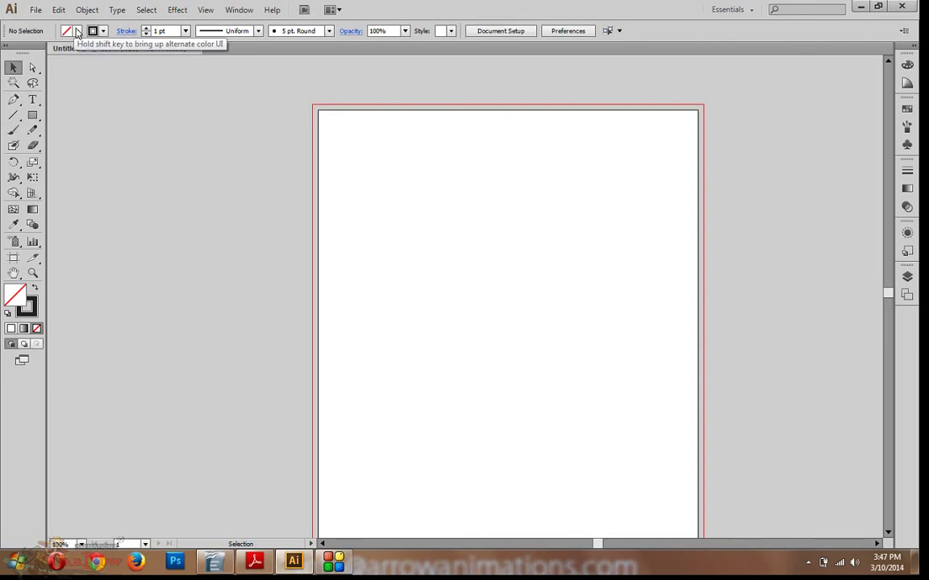
key(ctrl+w)
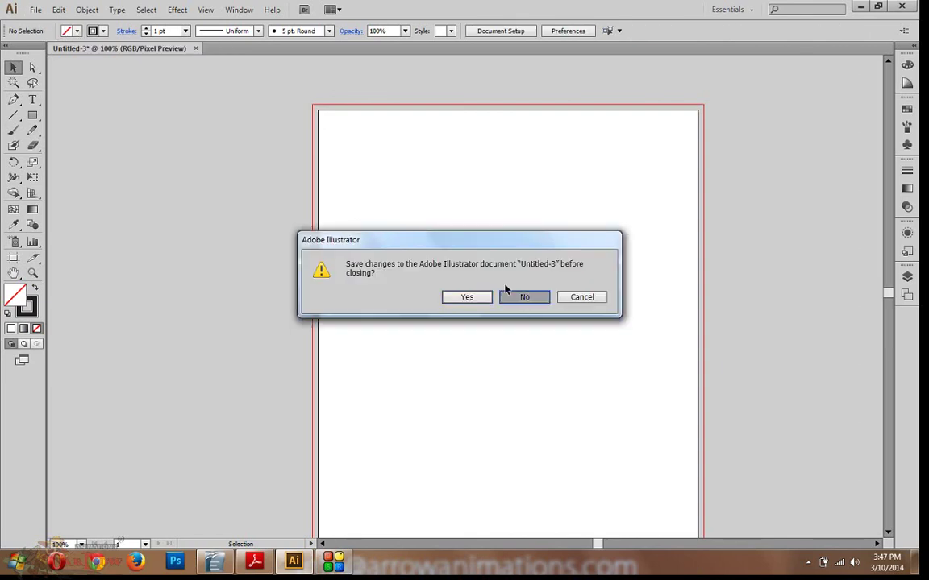
Step: Discard Untitled-3's changes and create a new document in Default preview mode
click(523, 298)
click(35, 11)
click(50, 25)
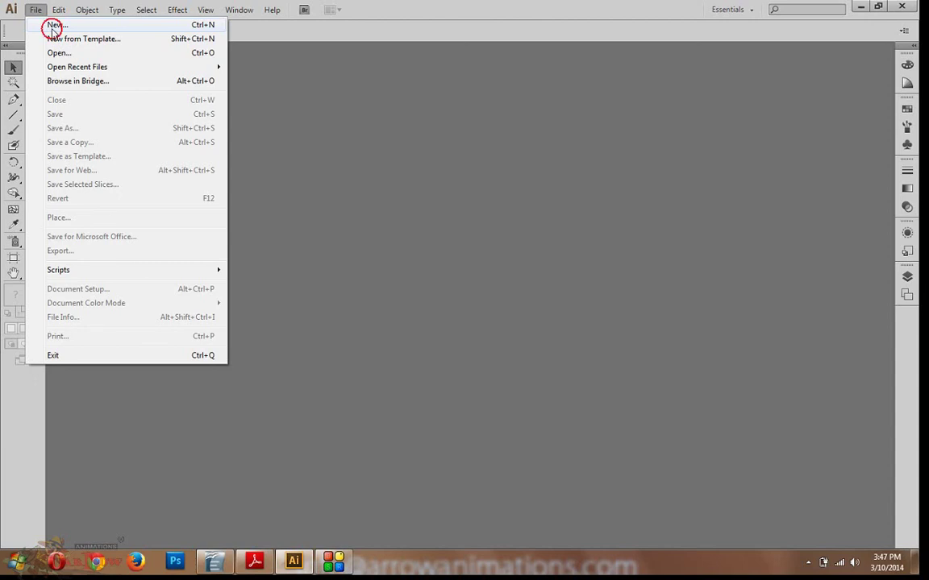
click(449, 403)
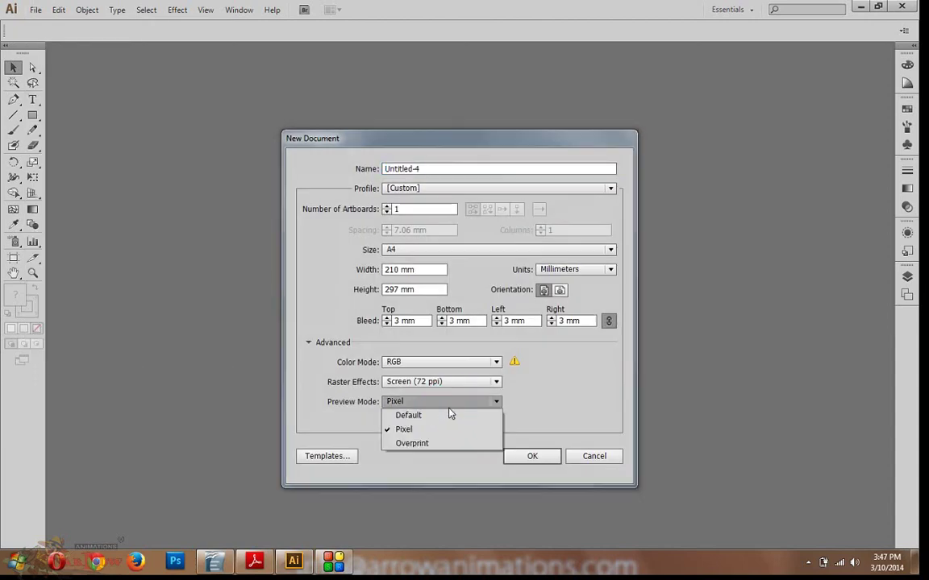
click(450, 414)
click(540, 462)
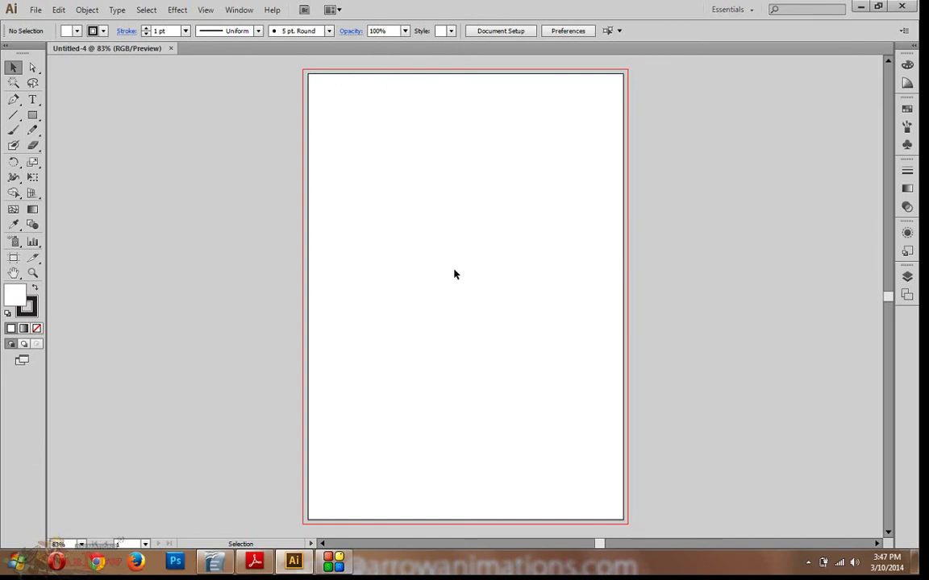
Step: Paint a curved brush stroke and zoom in and out to inspect it
key(b)
mouse_move(358, 211)
mouse_down()
mouse_move(429, 282)
mouse_move(441, 322)
mouse_up()
key(z)
click(393, 266)
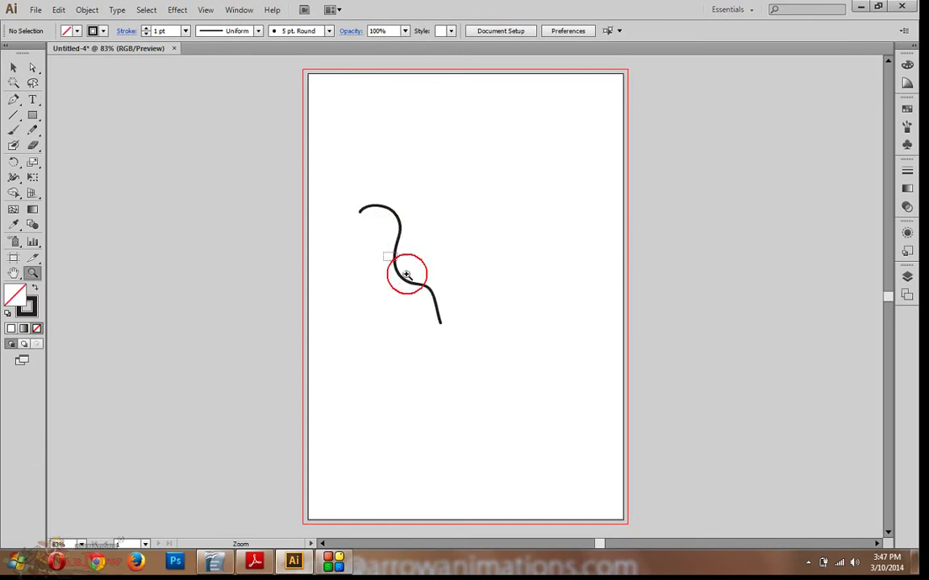
click(436, 247)
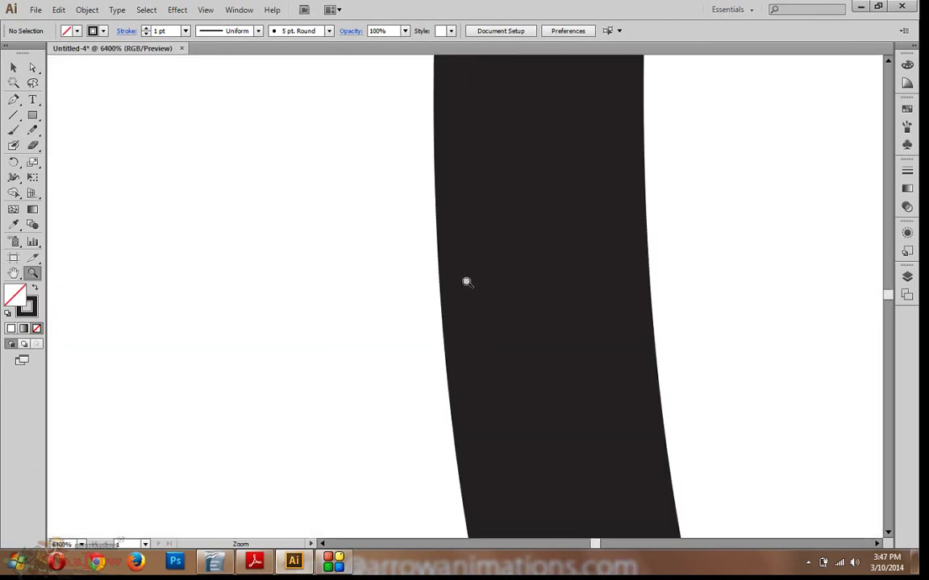
alt+click(497, 351)
alt+click(497, 351)
alt+click(495, 351)
alt+click(495, 350)
alt+click(494, 350)
alt+click(493, 350)
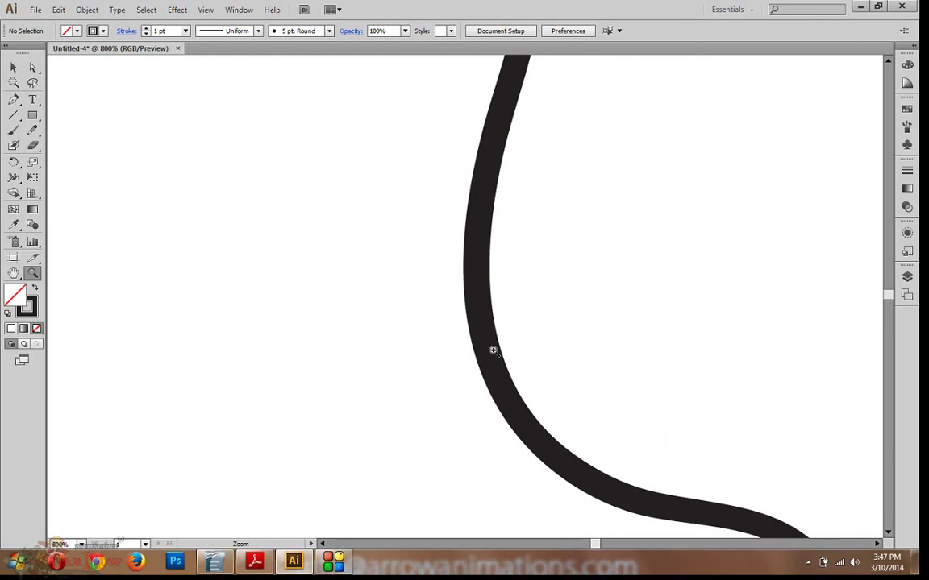
alt+click(494, 350)
alt+click(494, 351)
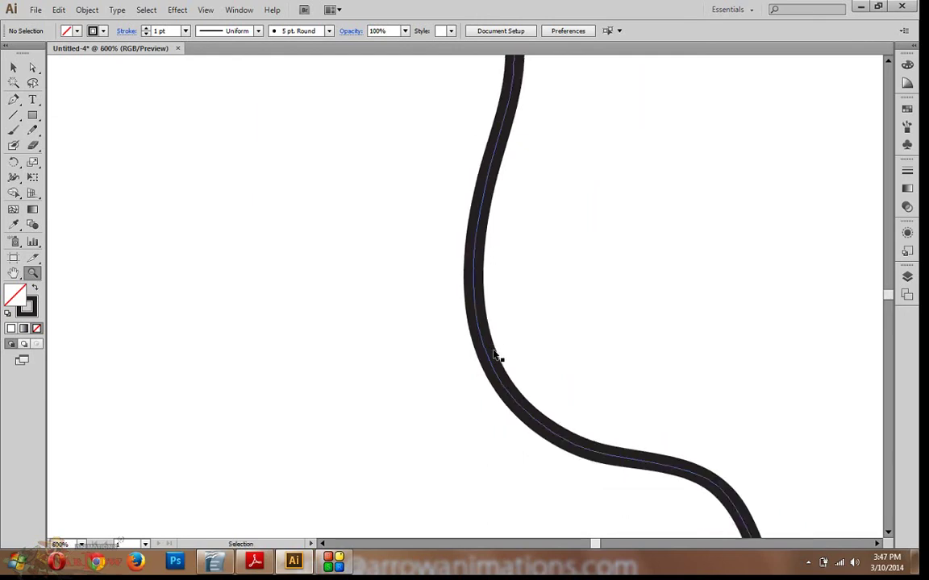
alt+click(494, 350)
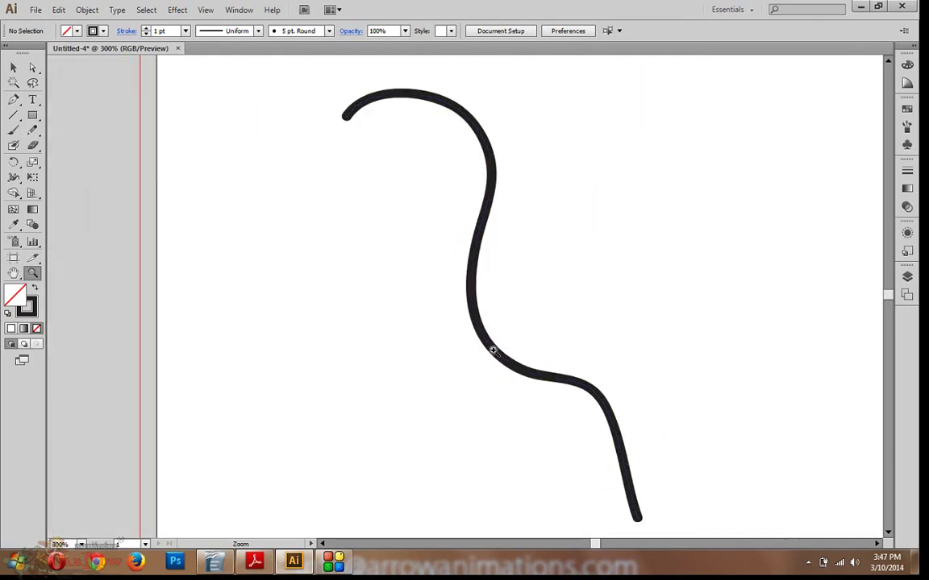
Step: Select and delete the curved stroke, then zoom the view out
click(14, 68)
click(435, 107)
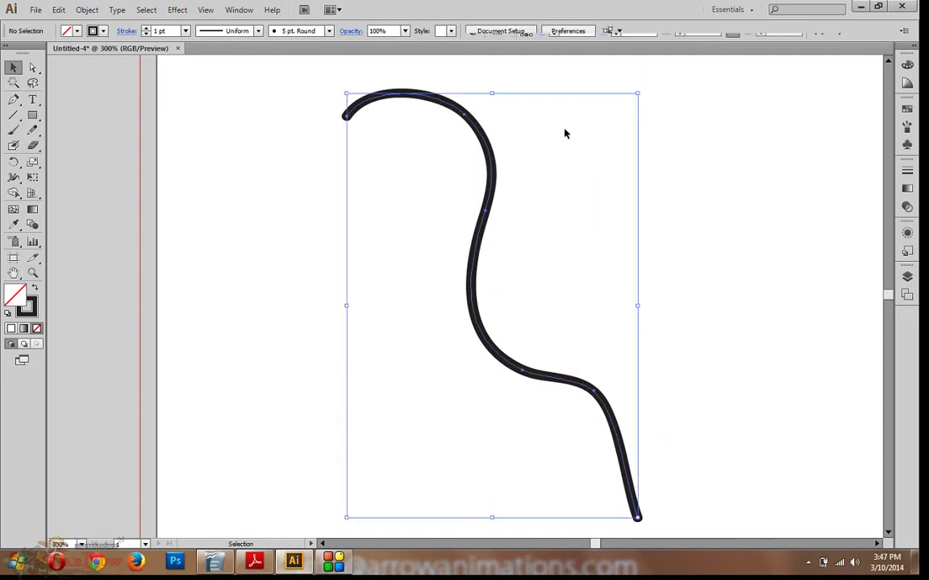
key(Delete)
drag(516, 247, 454, 396)
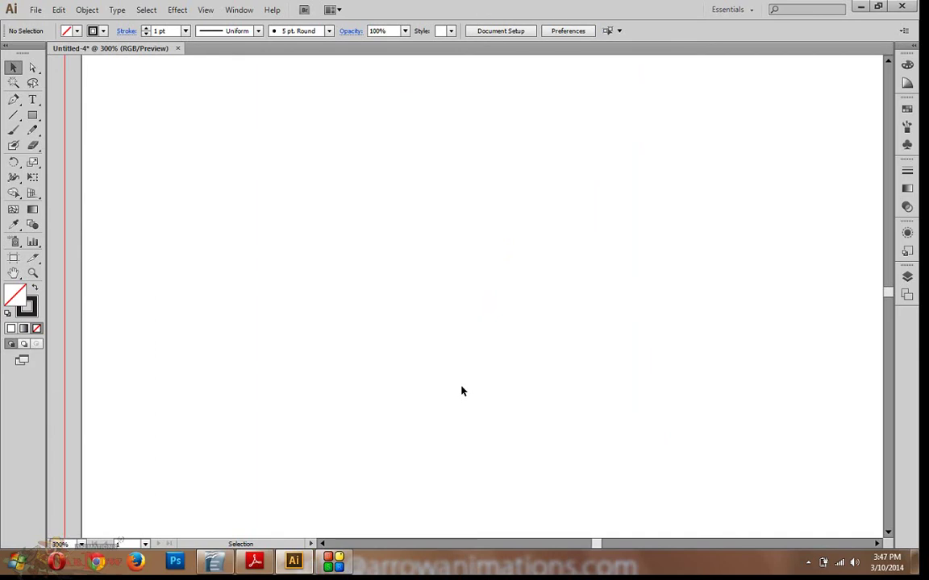
key(minus)
key(ctrl+minus)
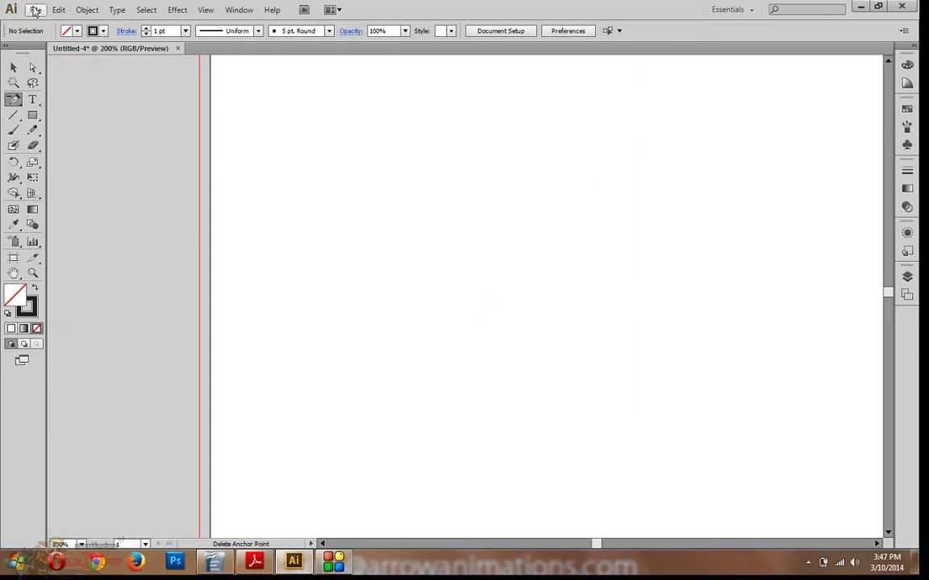
Step: Start a new document set to CMYK, High (300 ppi) raster effects and Default preview
click(35, 10)
click(36, 26)
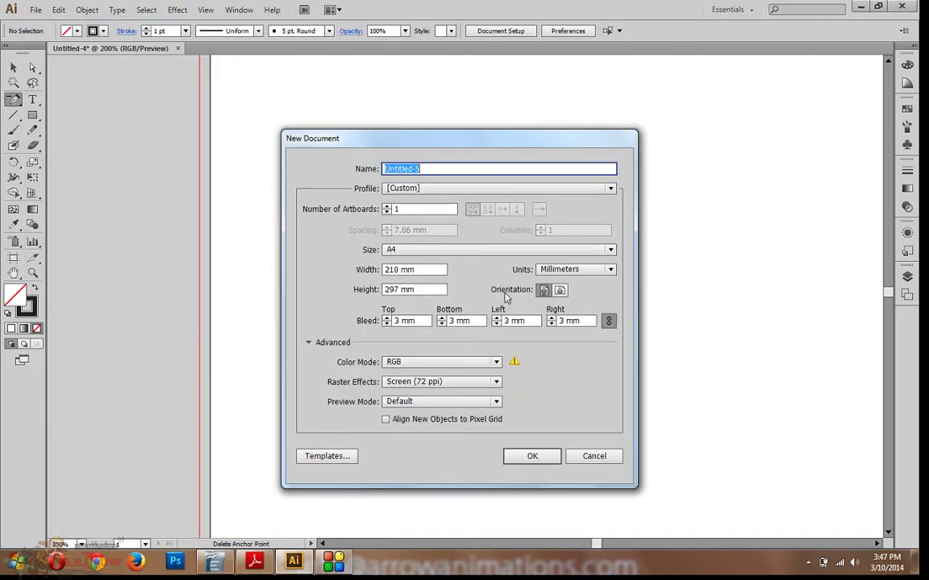
click(495, 364)
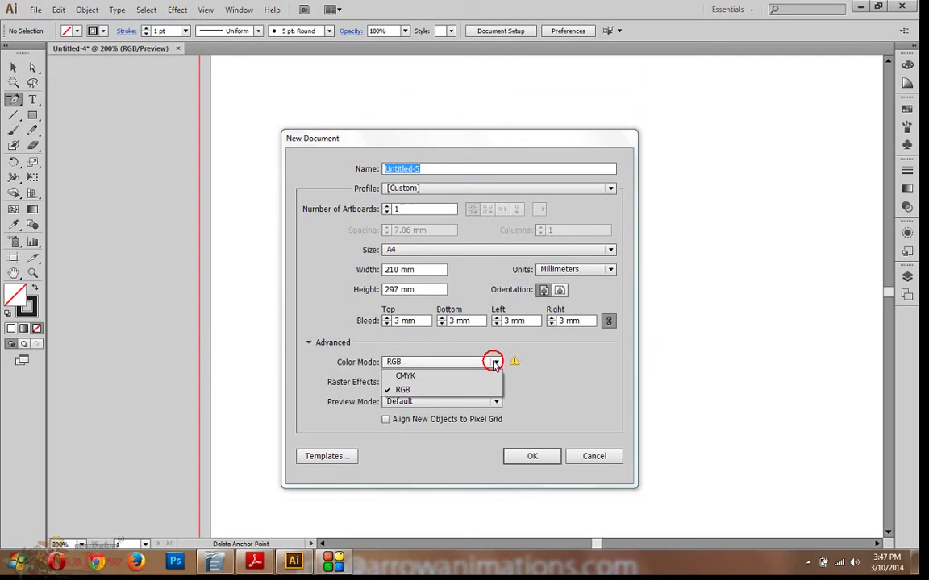
click(493, 375)
click(494, 382)
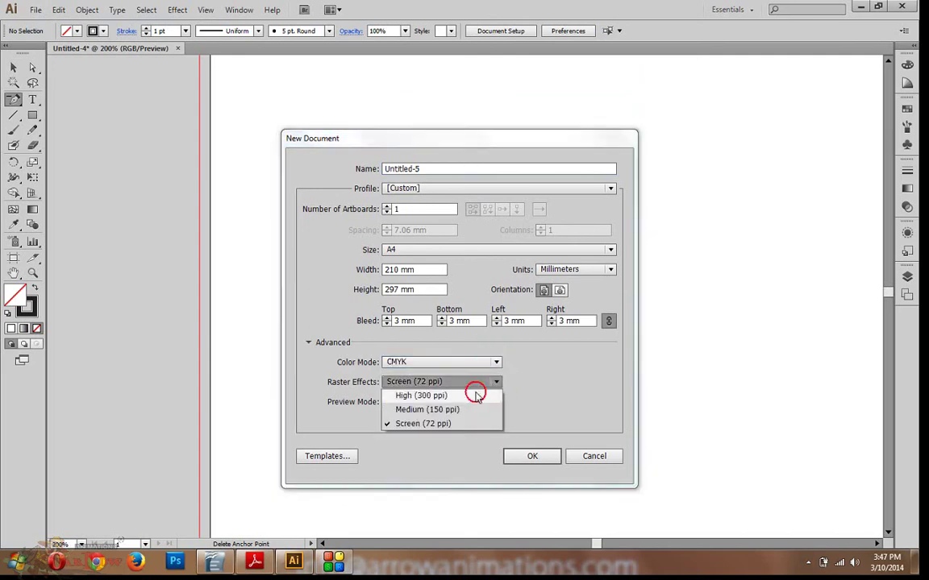
click(477, 395)
click(495, 403)
click(536, 415)
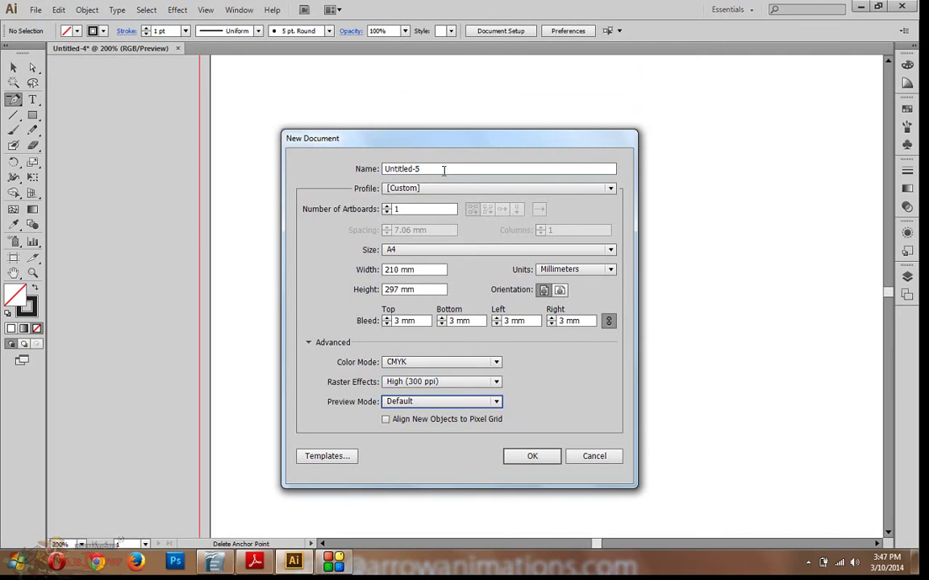
Step: Browse the Film templates folder, previewing Print Items, DVD Screens and Banner templates
click(330, 459)
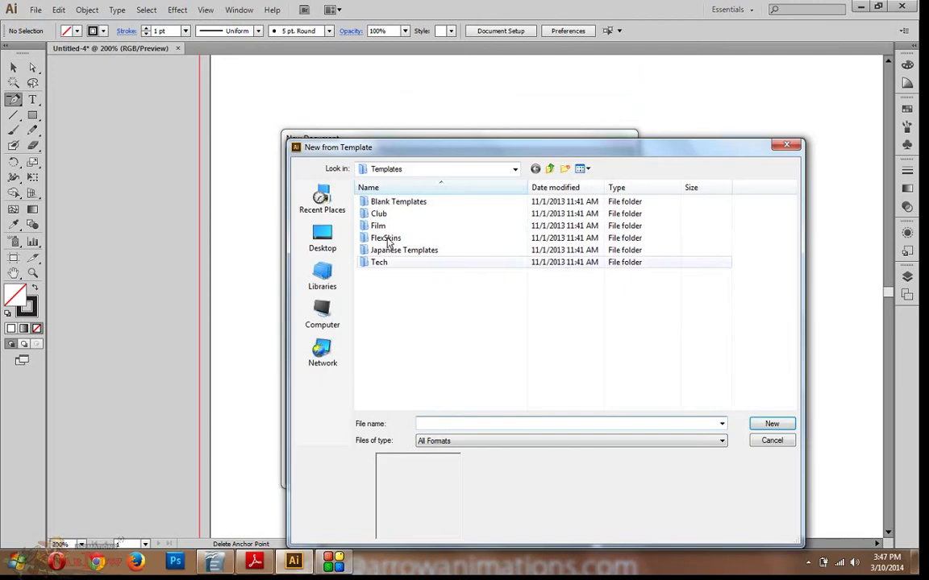
double_click(381, 227)
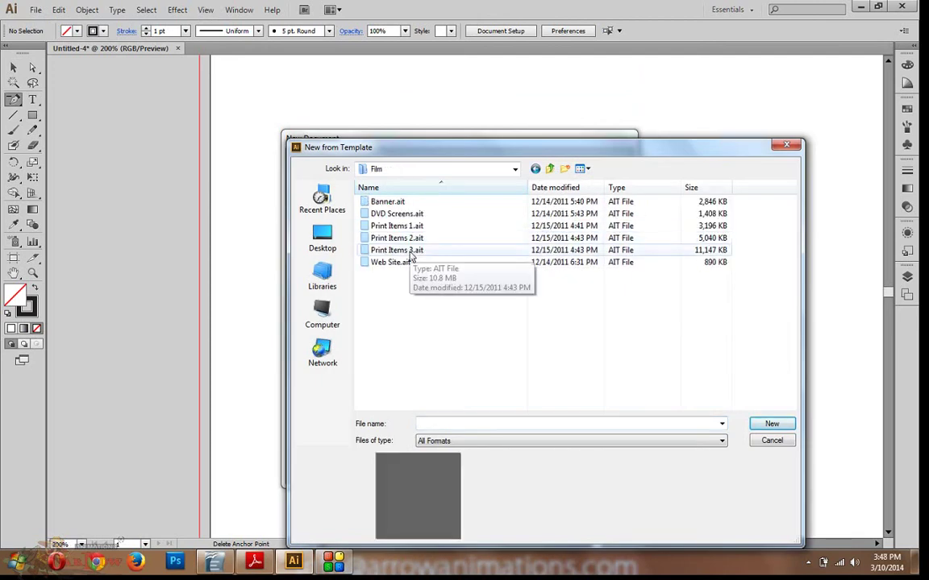
click(410, 250)
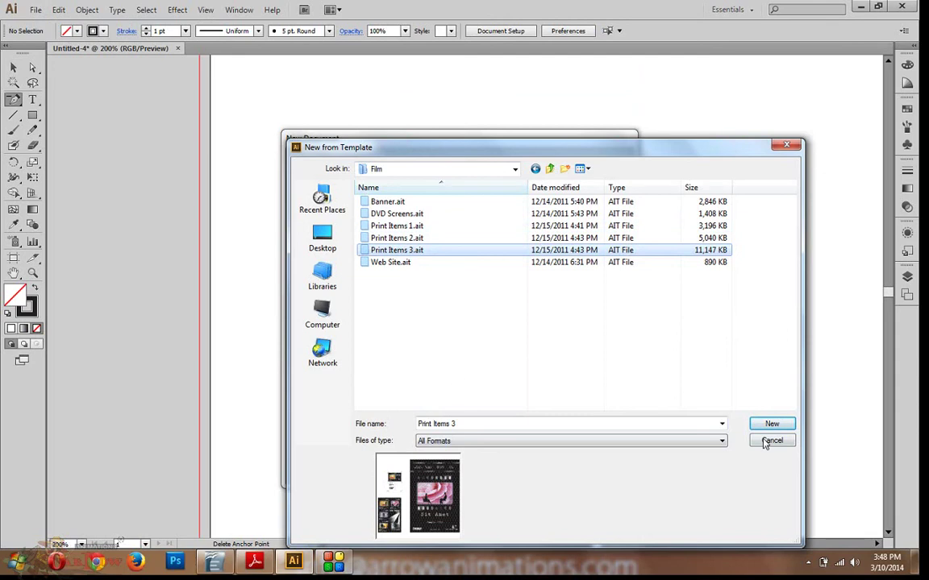
click(395, 214)
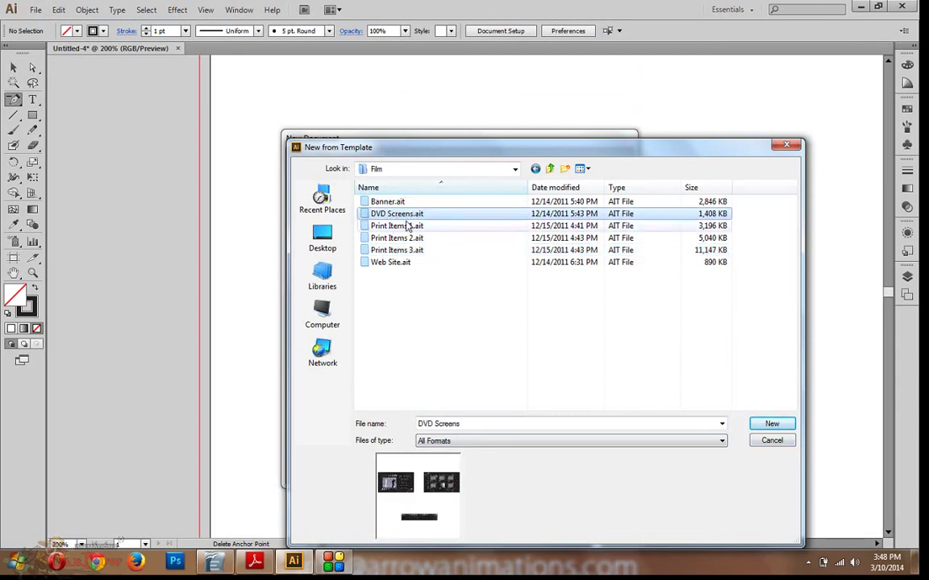
click(393, 202)
click(395, 214)
click(396, 227)
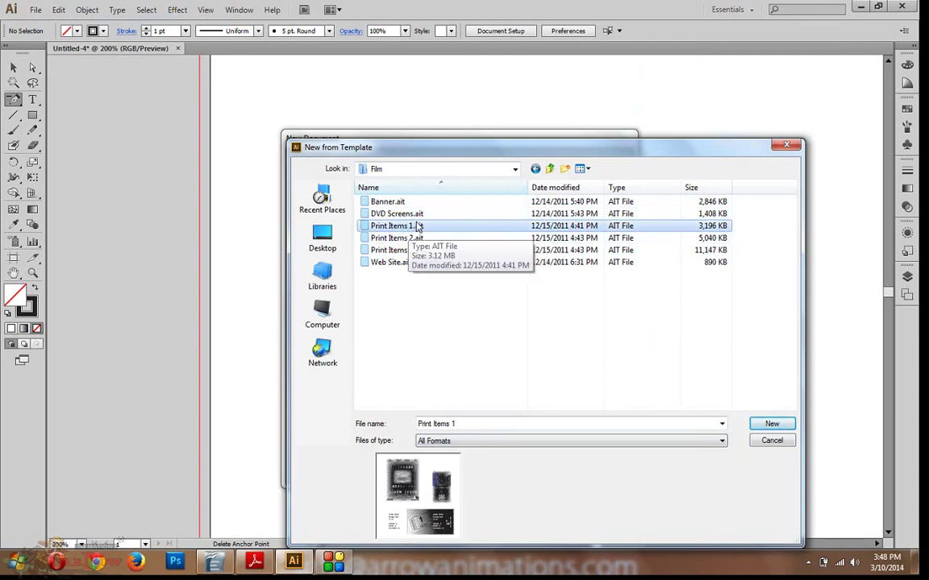
Step: Open the flex_skins.ait template from the FlexSkins folder
click(550, 168)
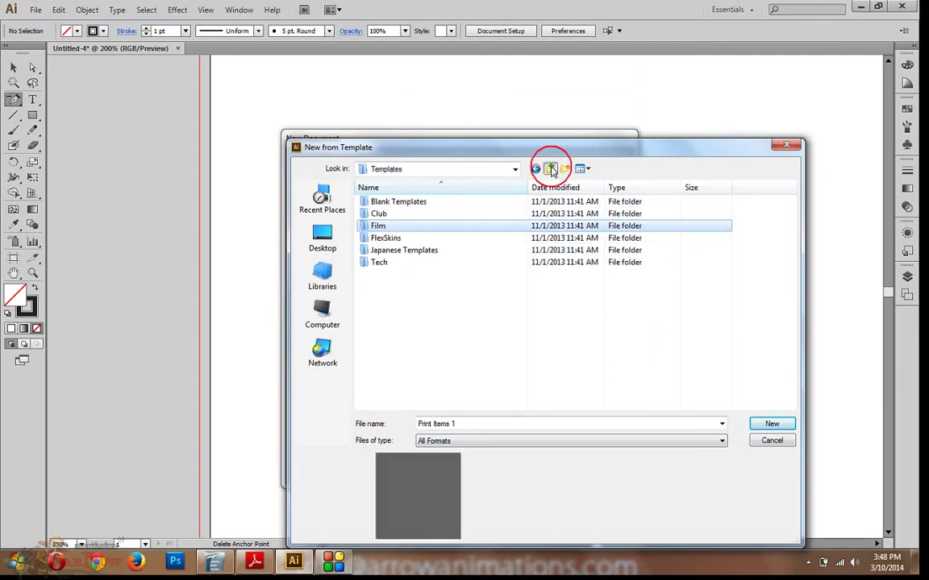
click(405, 238)
double_click(405, 238)
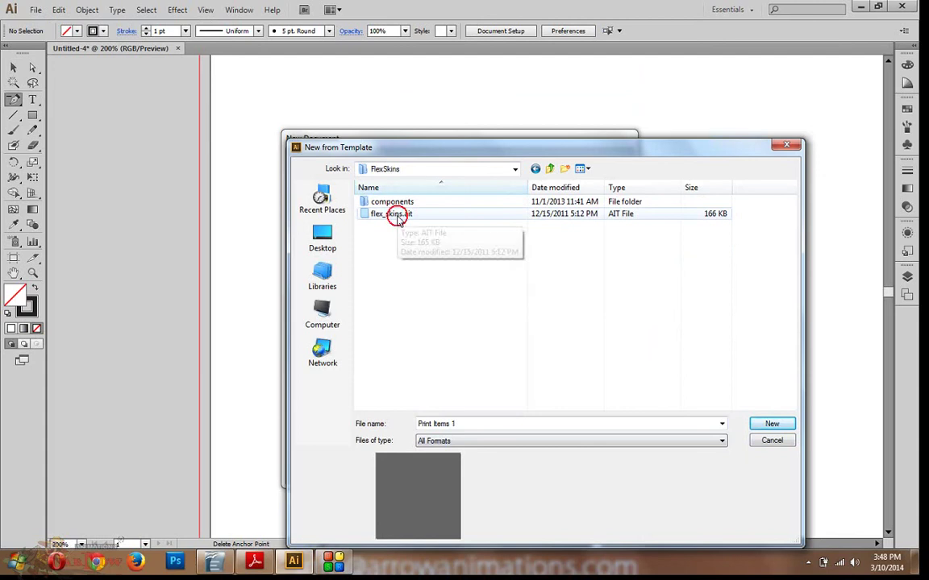
click(396, 220)
double_click(397, 220)
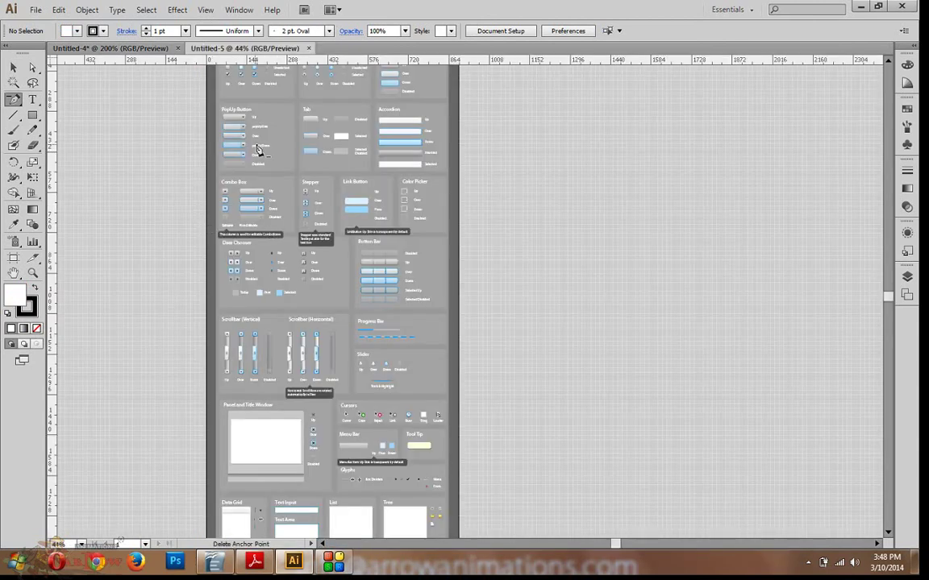
Step: Close the flex_skins document and Untitled-4, discarding Untitled-4's changes
click(308, 49)
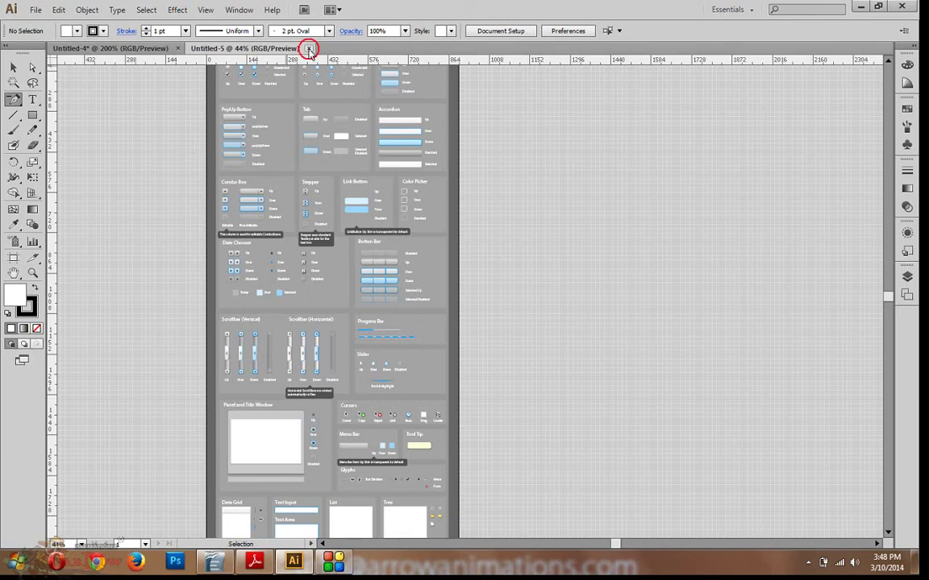
click(178, 48)
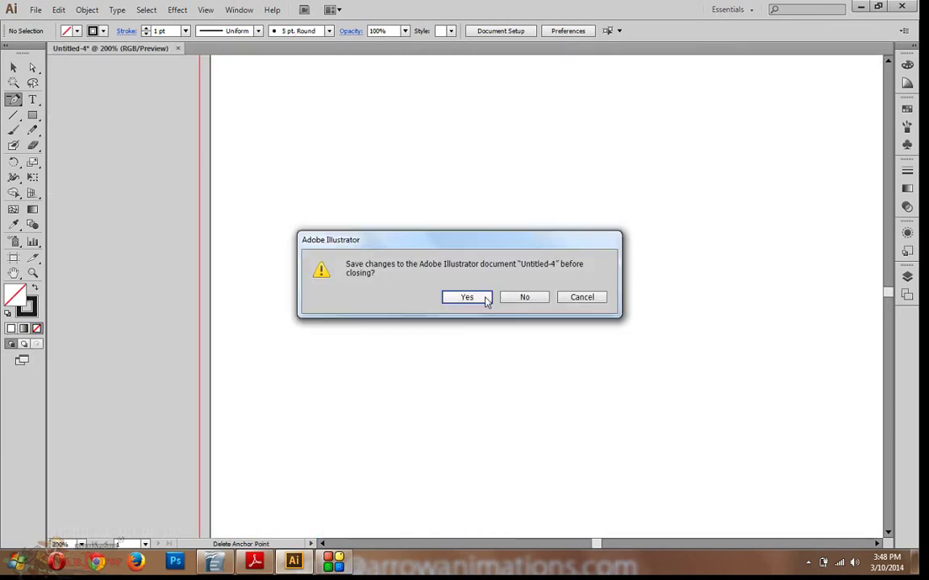
click(522, 296)
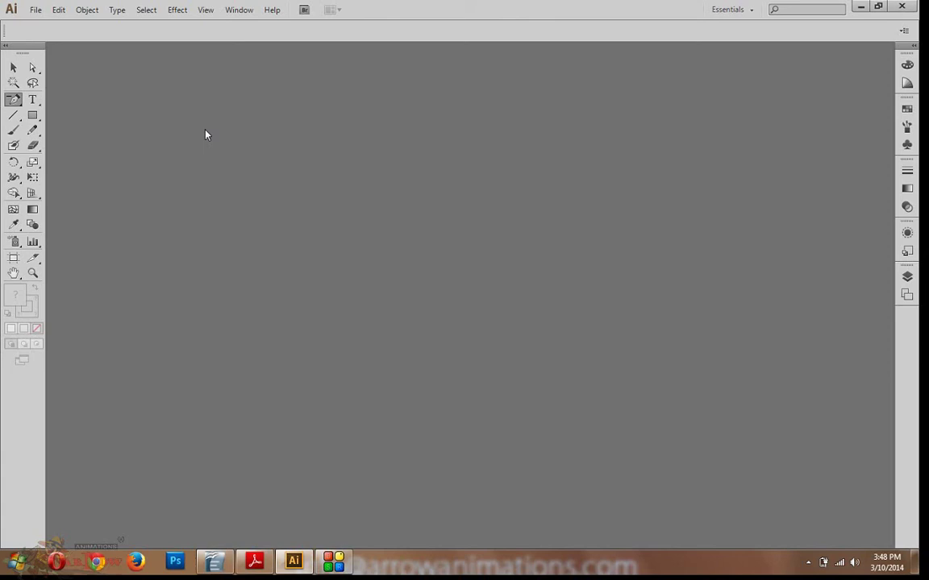